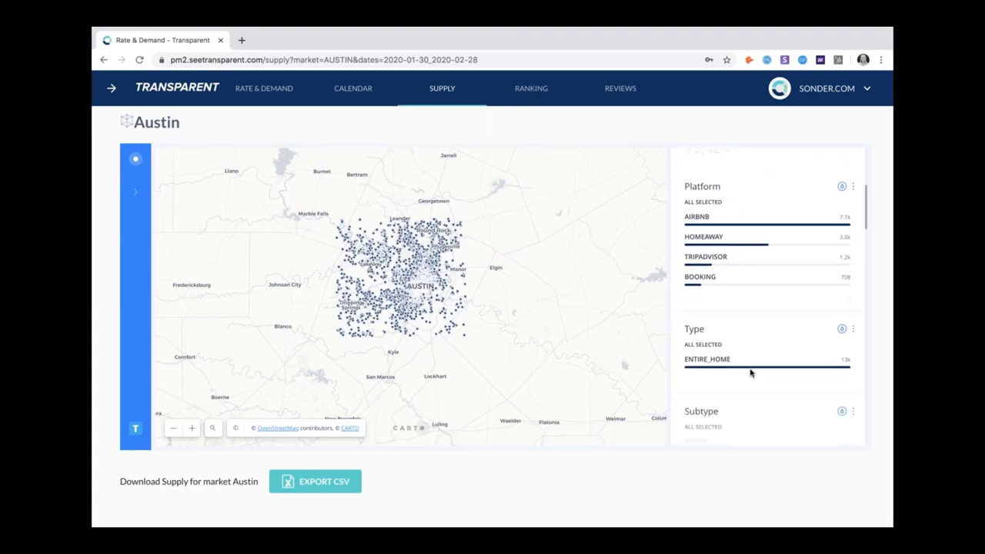
scroll(750, 373, "down", 3)
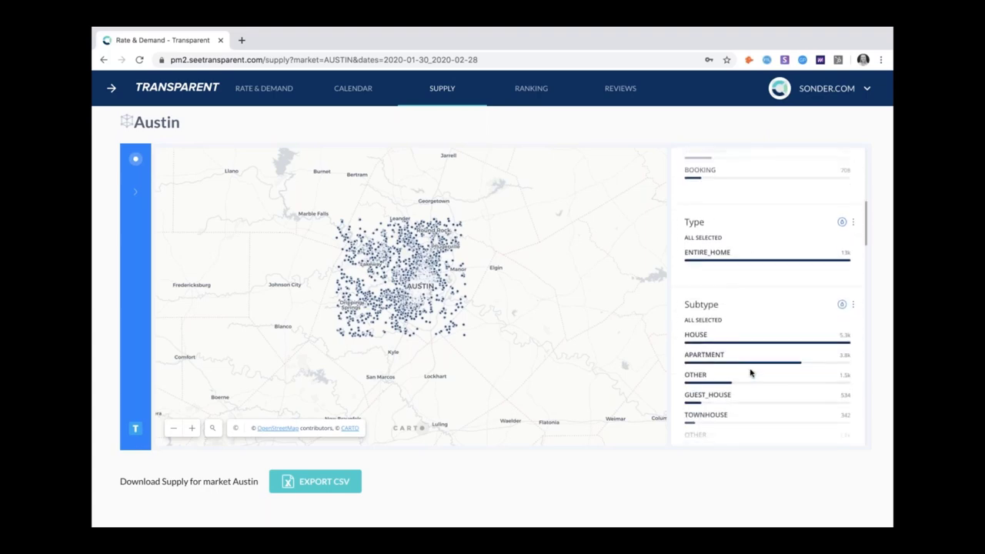
scroll(750, 373, "down", 3)
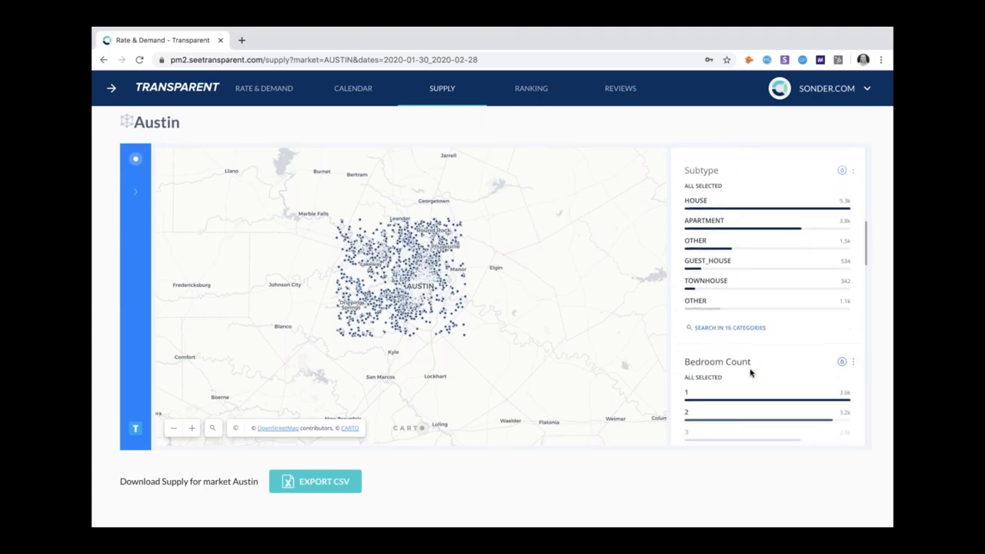
scroll(750, 373, "down", 7)
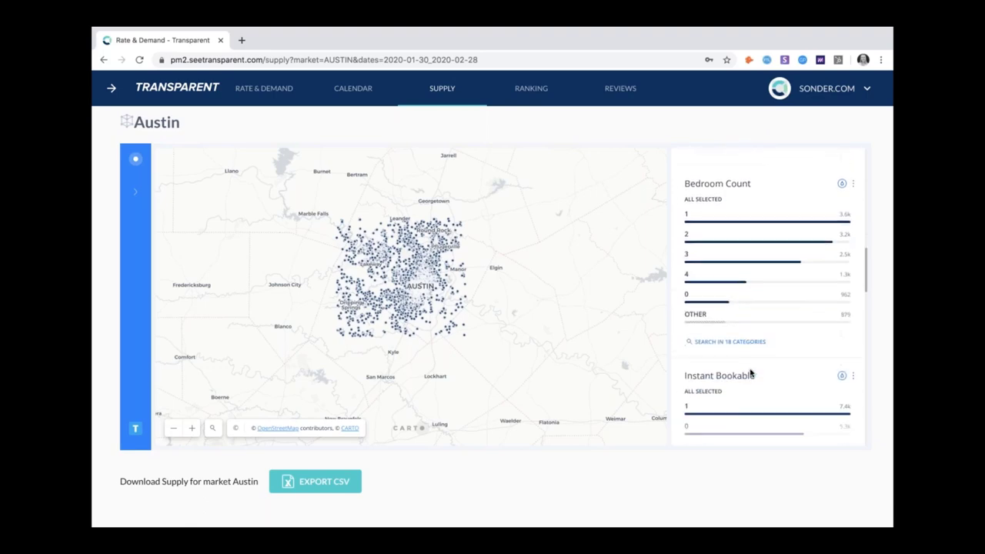
scroll(750, 373, "down", 5)
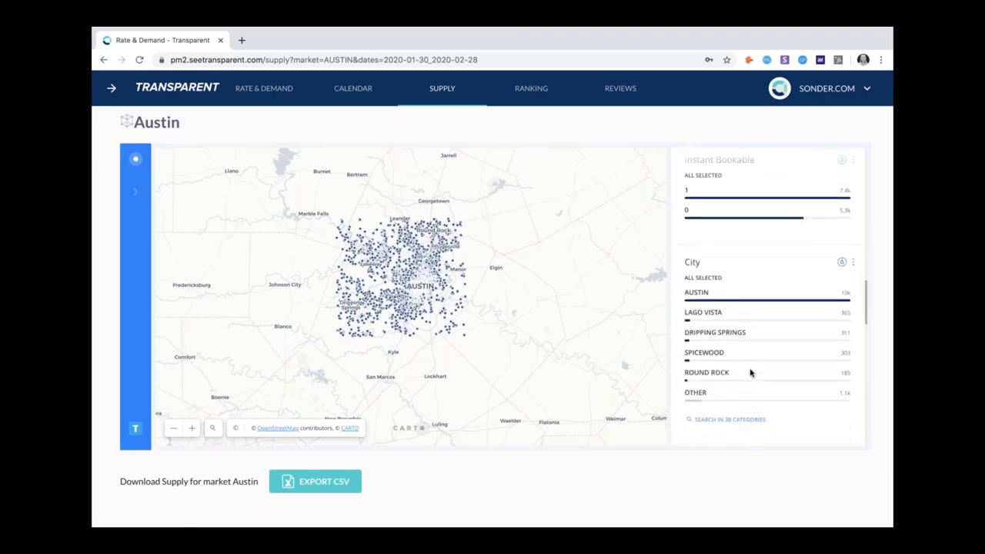
scroll(750, 373, "down", 5)
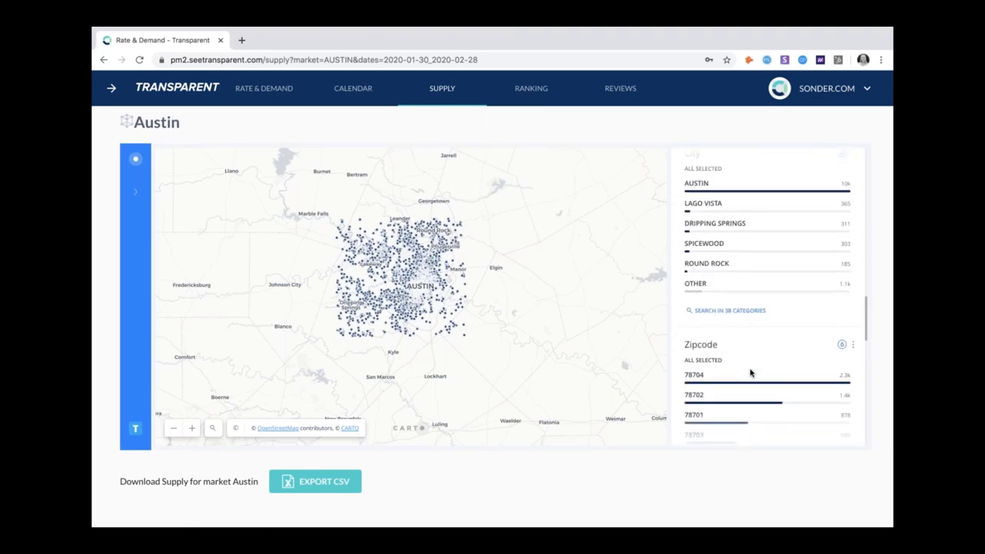
scroll(750, 373, "down", 1)
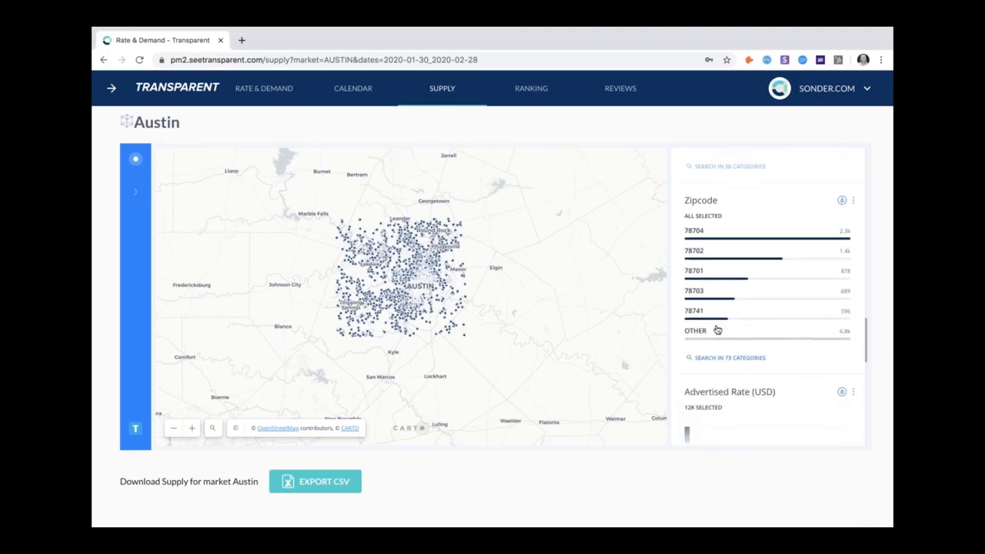
scroll(716, 330, "up", 3)
scroll(767, 308, "up", 2)
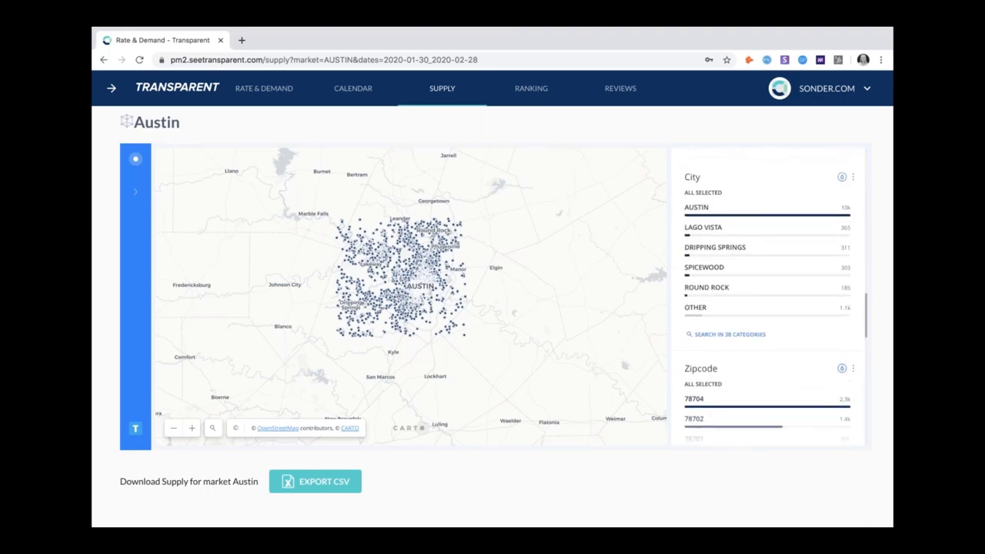
scroll(767, 308, "down", 11)
scroll(767, 308, "down", 8)
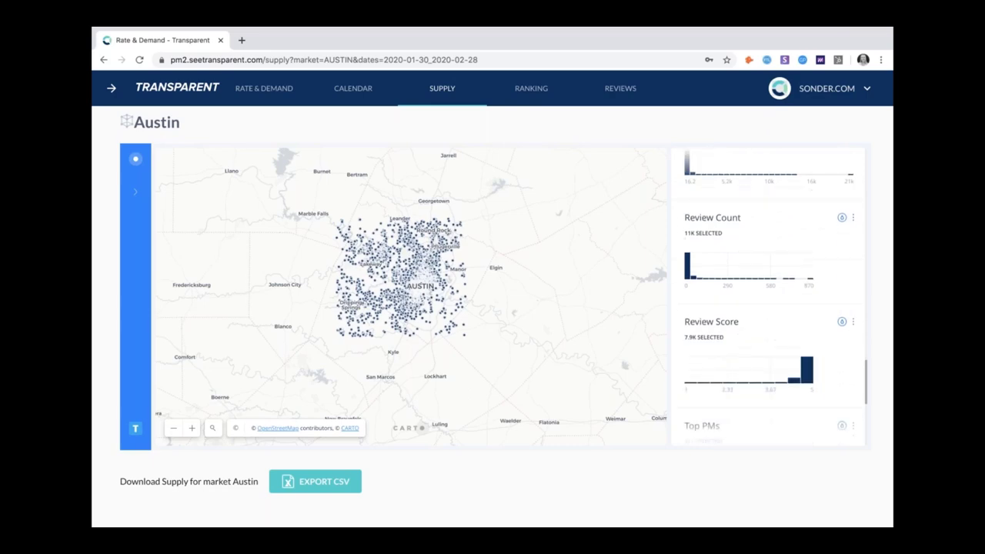
scroll(767, 308, "down", 4)
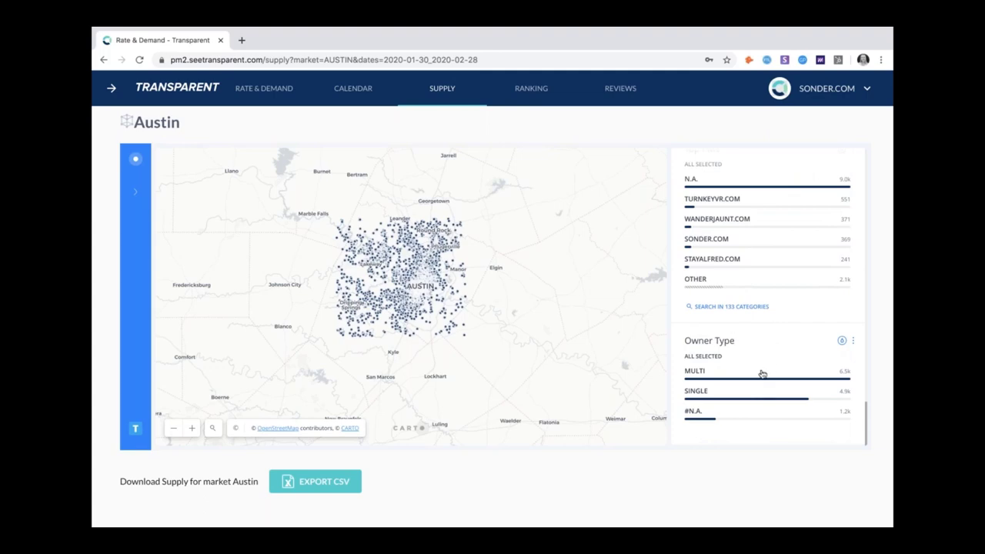
scroll(762, 374, "up", 3)
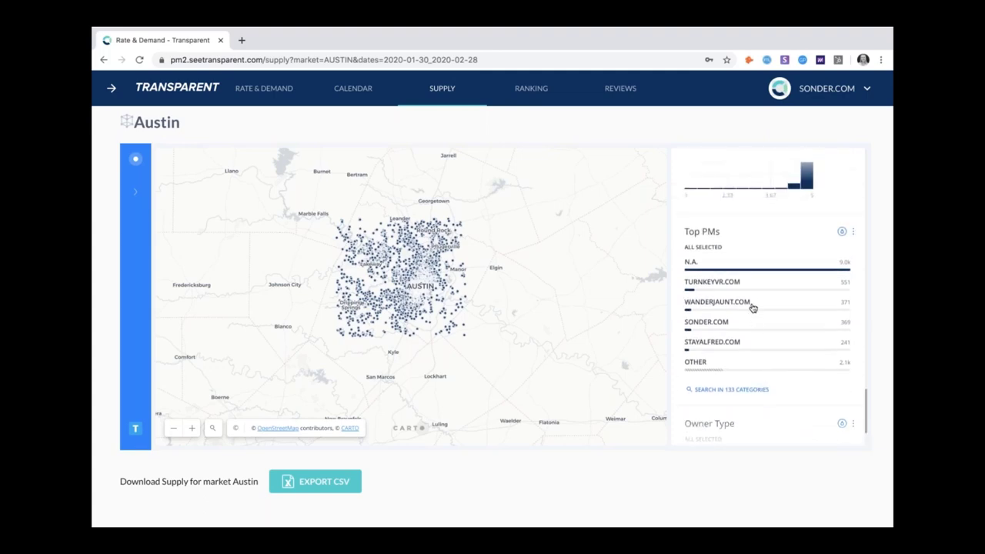
- Show only listings with no property manager and review scores 1–4.60, coloured by review score
left_click(750, 268)
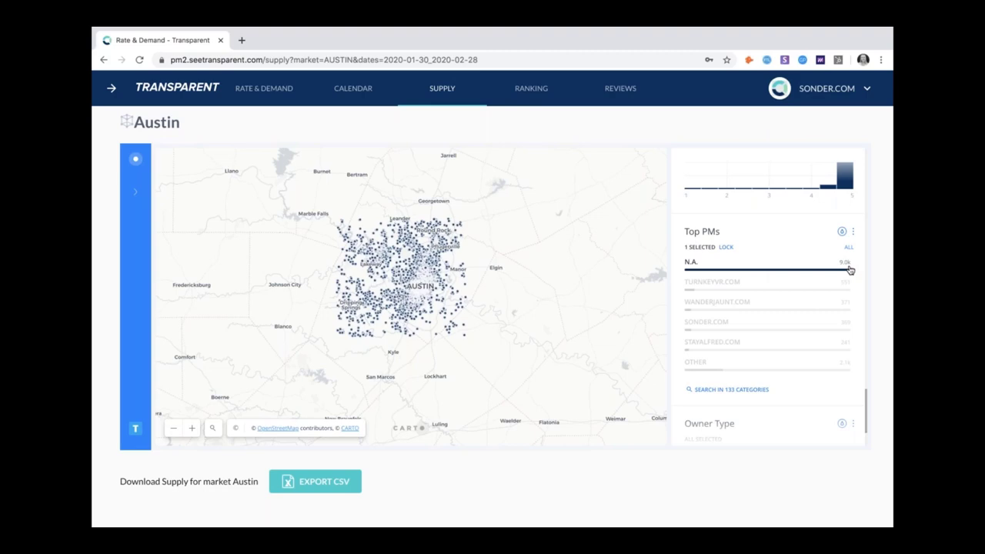
scroll(849, 270, "up", 3)
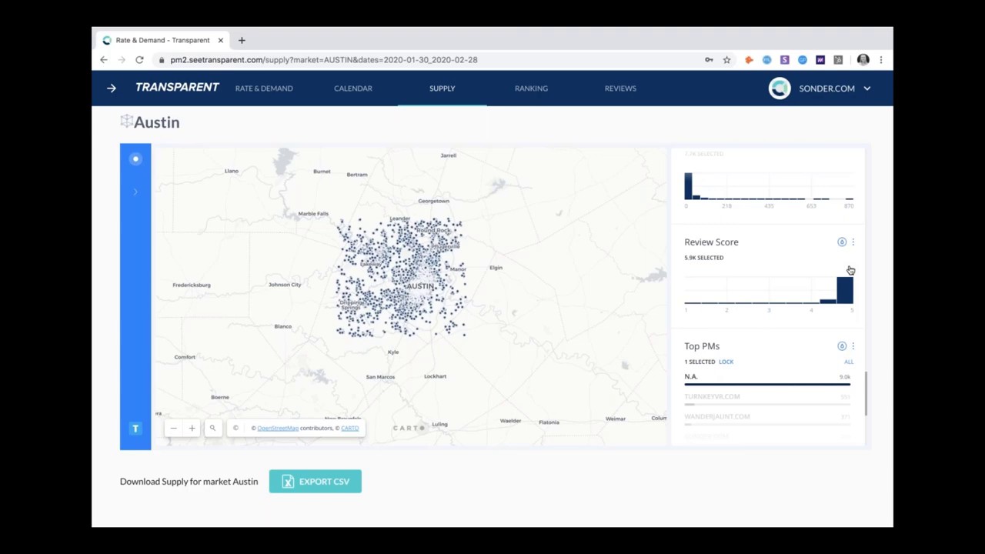
left_click_drag(837, 300, 684, 304)
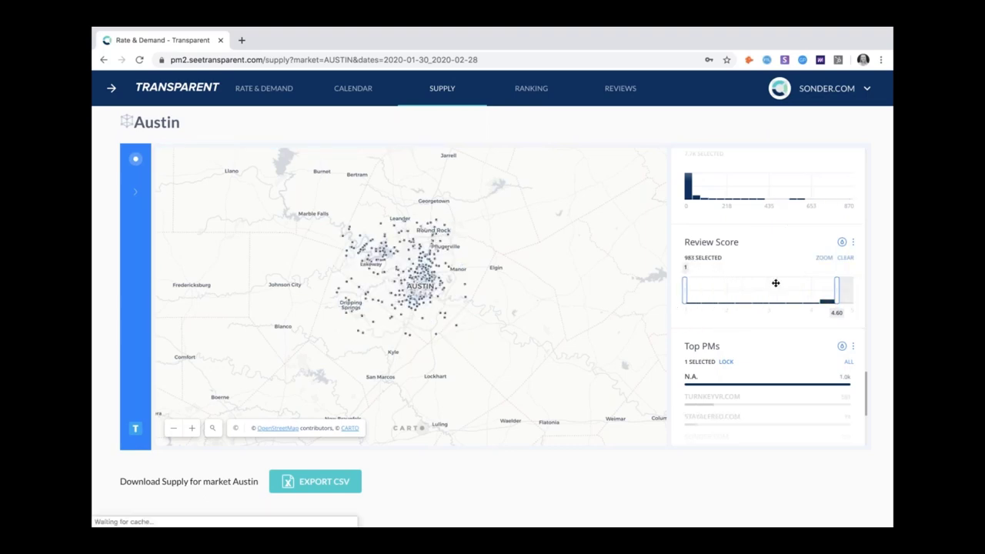
left_click(841, 243)
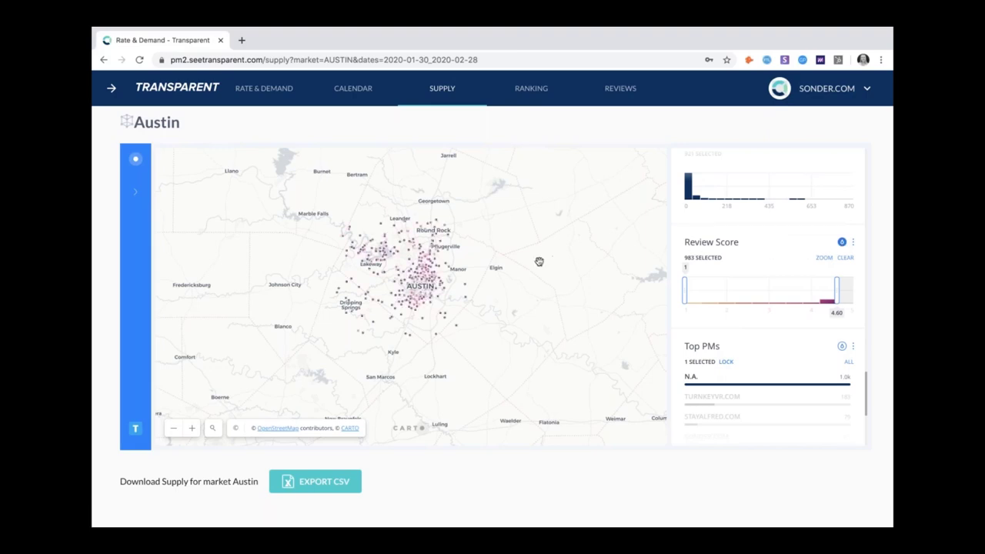
- Zoom the map in twice on Austin and pan to bring the northern suburbs into view
left_click(191, 428)
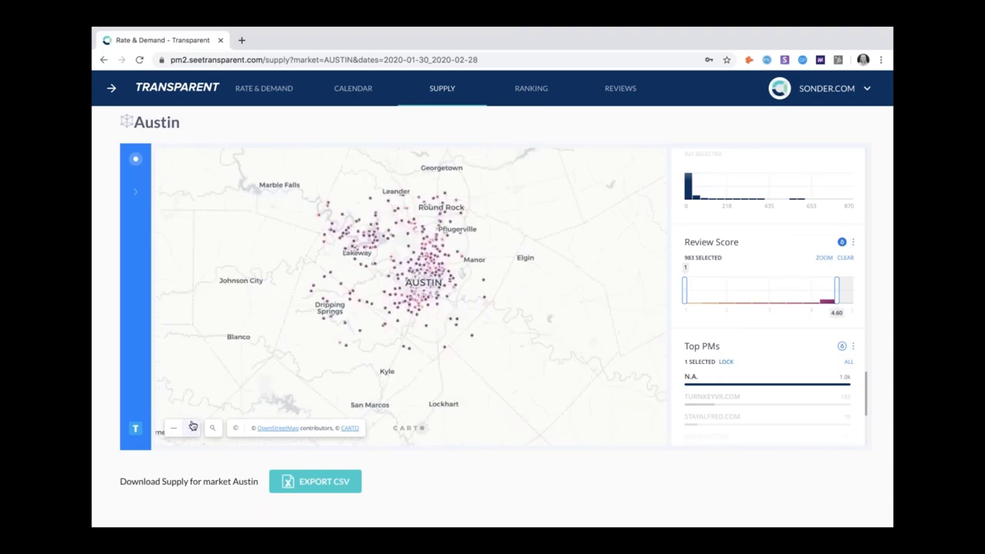
left_click(192, 428)
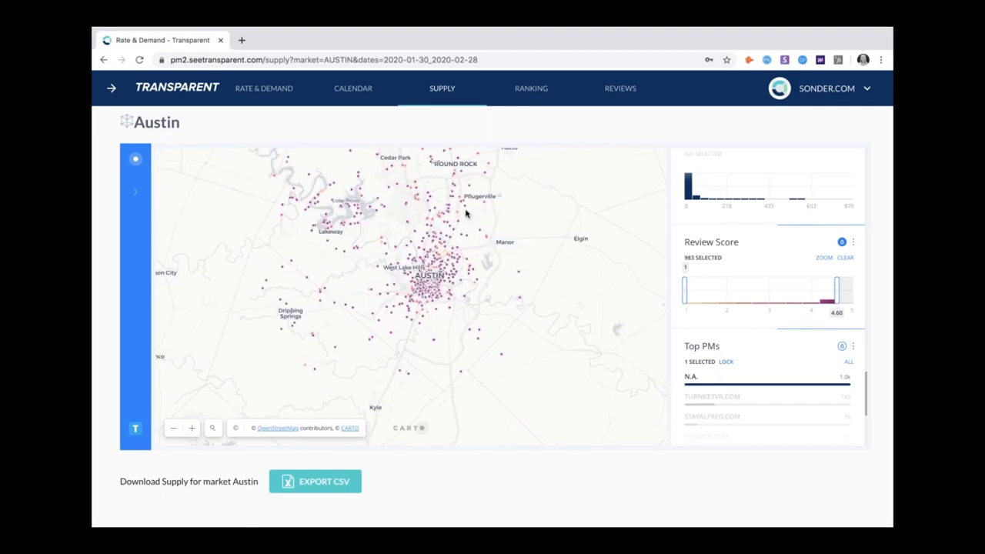
left_click_drag(465, 214, 466, 273)
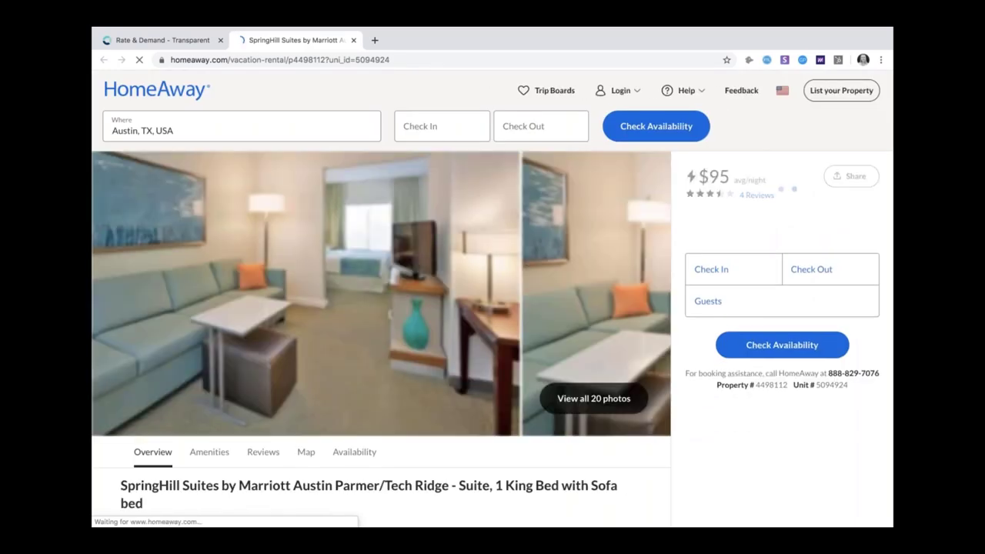
- Go back to the Transparent map, close the listing popup and clear the review score filter
key("ctrl+shift+Tab")
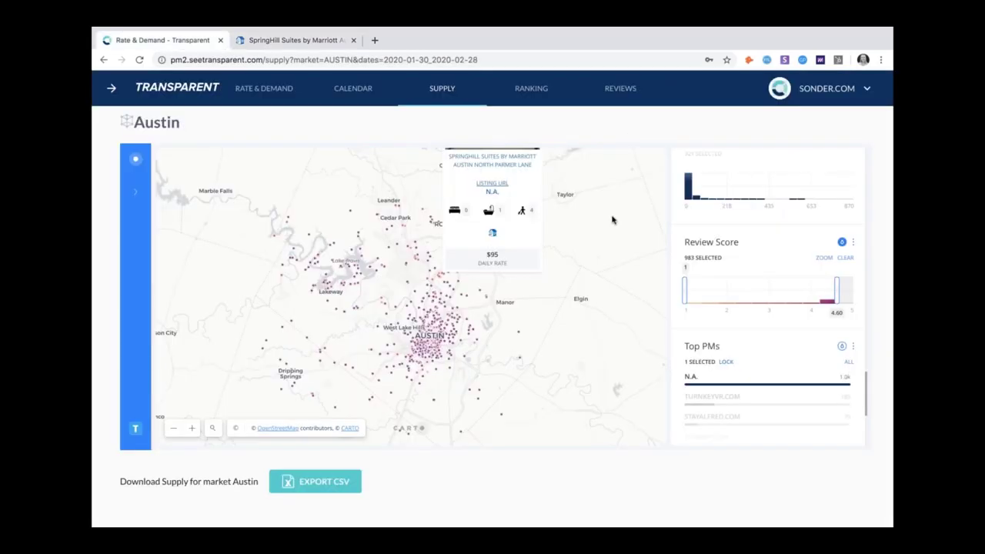
left_click_drag(613, 220, 601, 280)
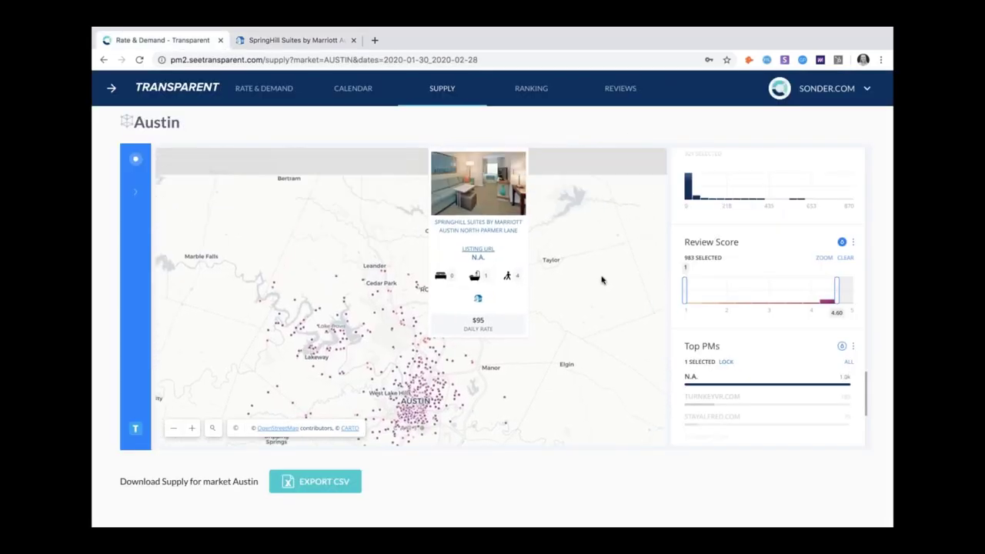
left_click(527, 156)
left_click(843, 258)
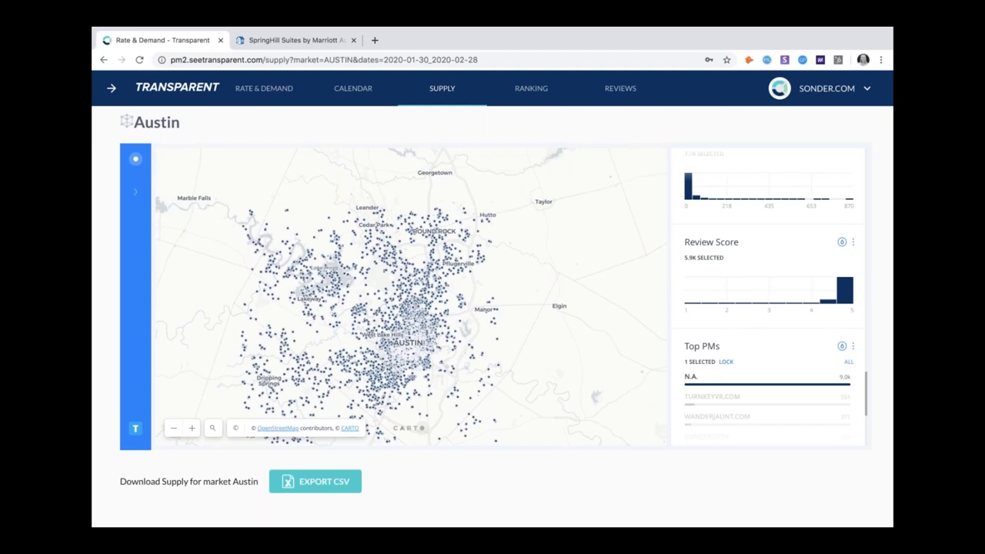
- Colour the map by advertised rate and keep only listings priced 2.8k–13k USD
scroll(768, 292, "up", 1)
scroll(768, 294, "up", 5)
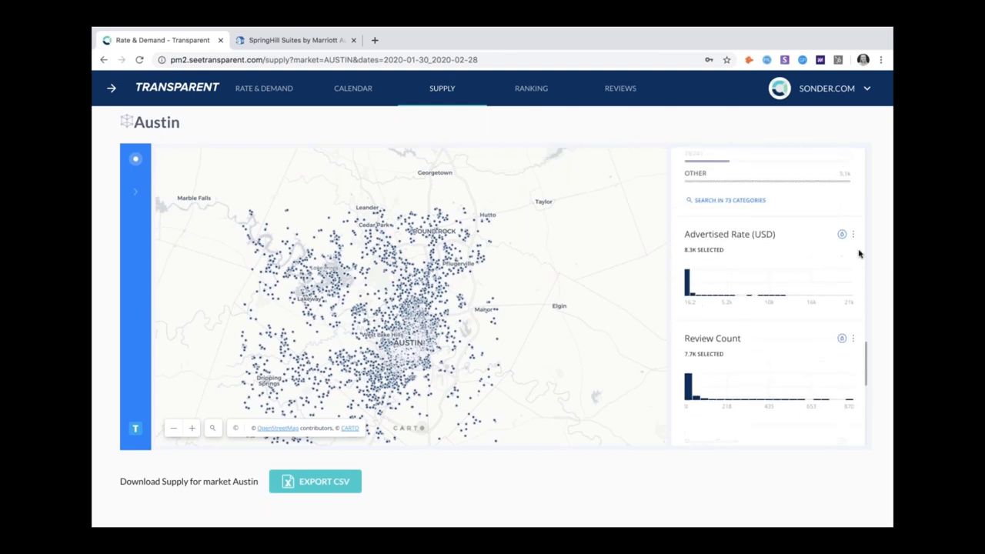
left_click(842, 235)
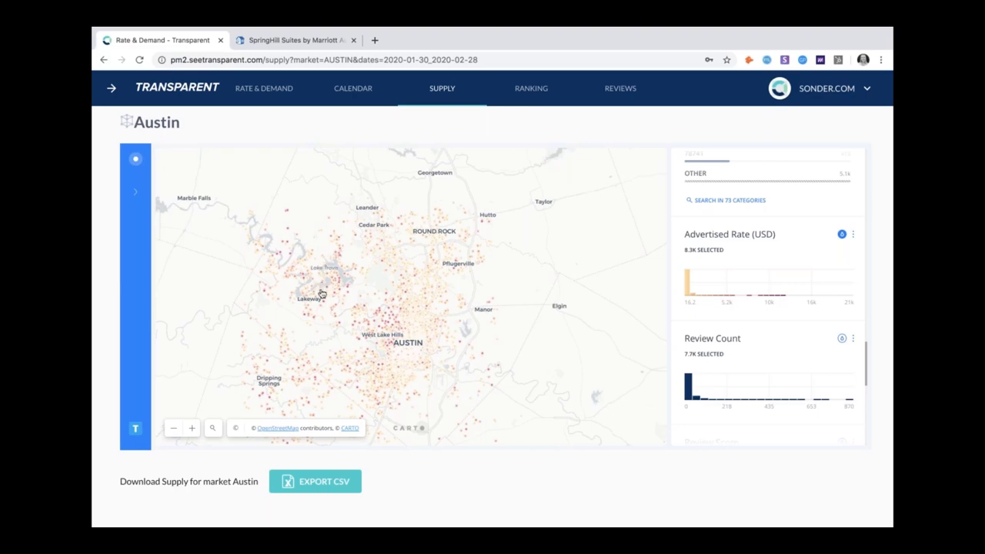
scroll(821, 354, "up", 3)
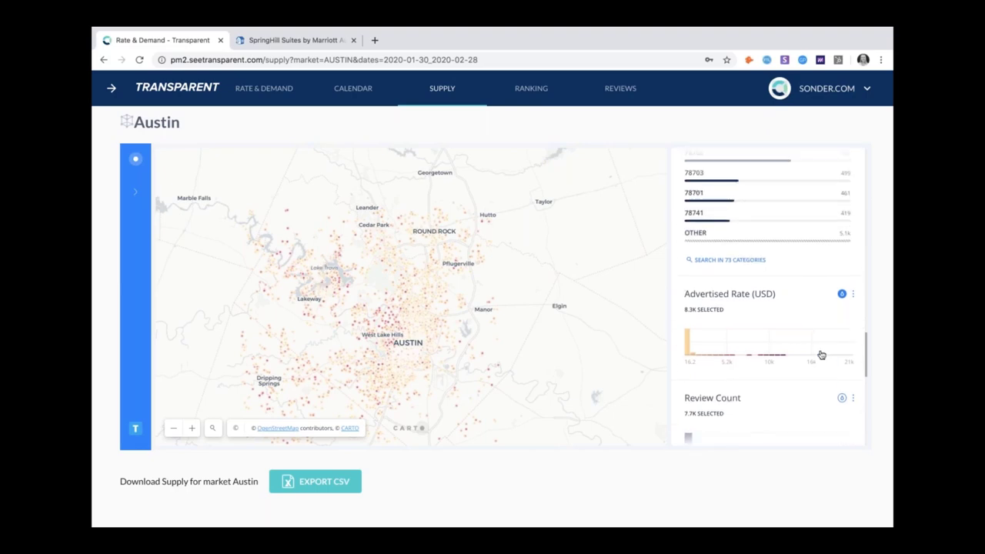
scroll(821, 354, "up", 1)
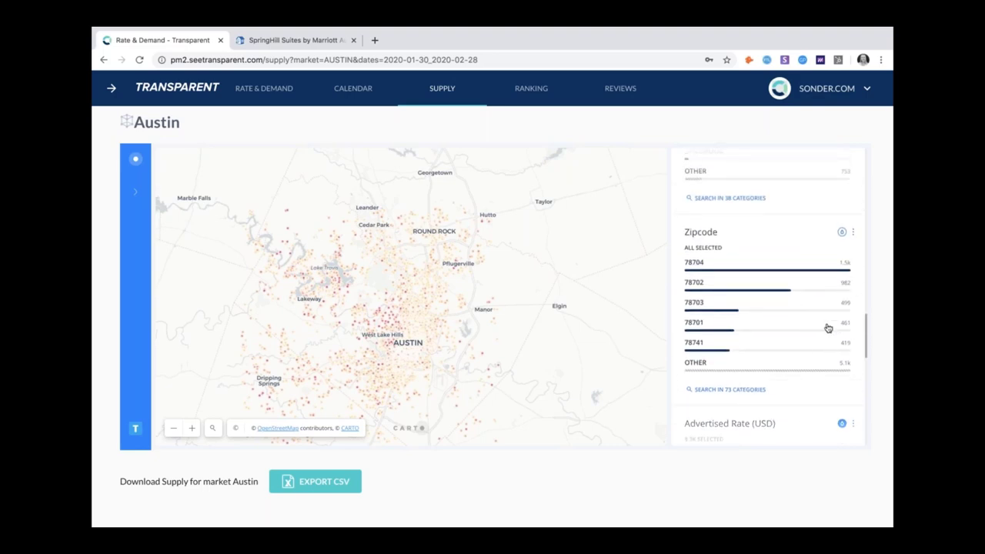
scroll(826, 325, "down", 4)
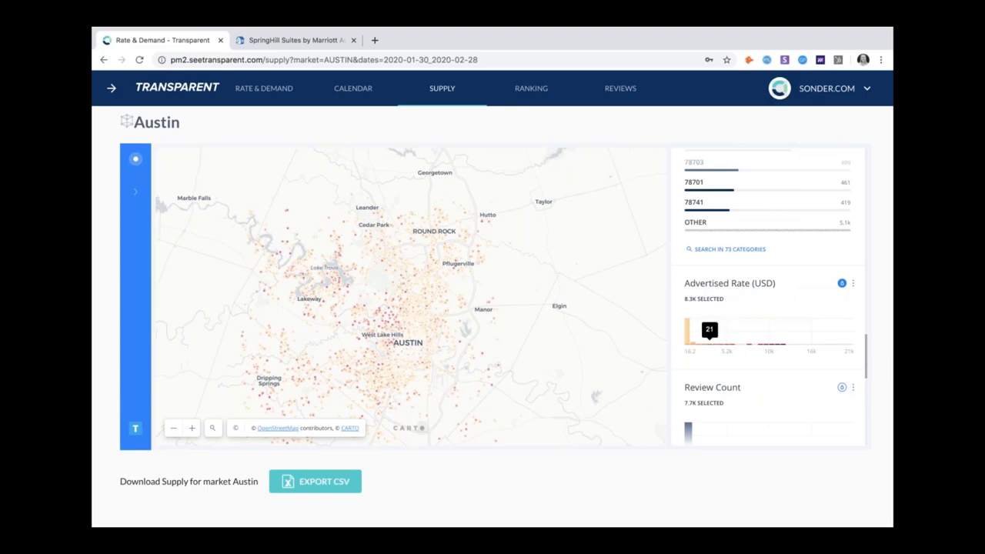
left_click_drag(703, 332, 786, 339)
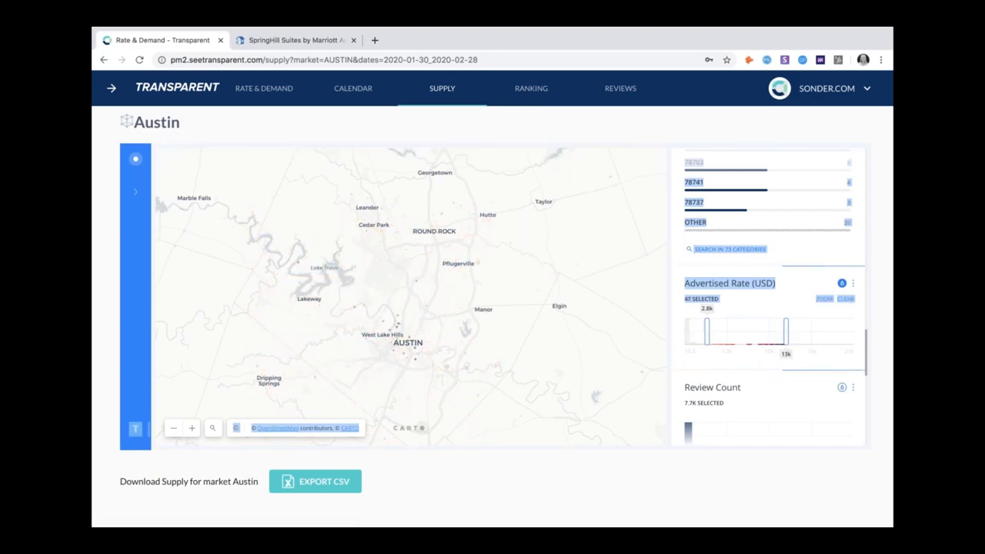
- Clear the stray text selection and bring up the Rate & Demand market overview
scroll(800, 300, "up", 1)
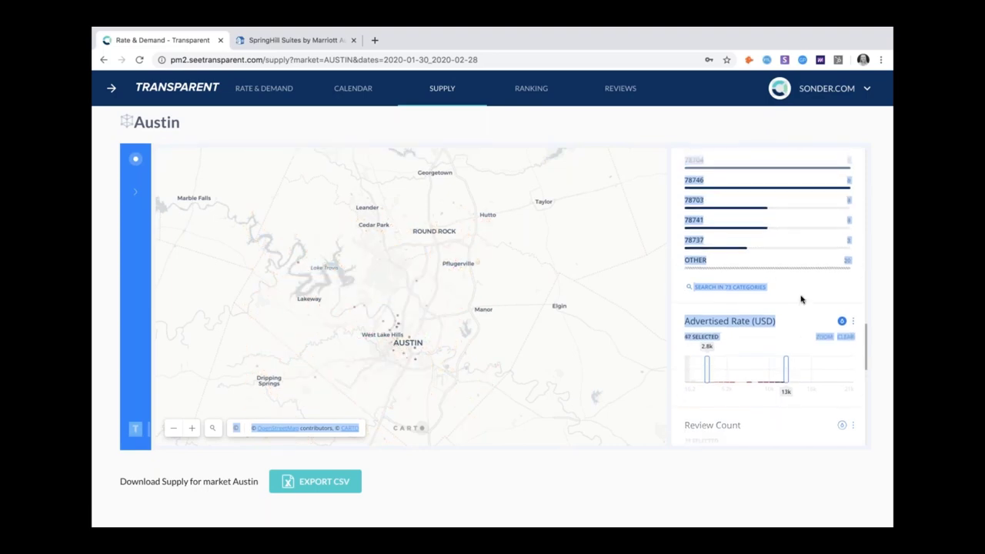
left_click(800, 299)
scroll(800, 298, "up", 2)
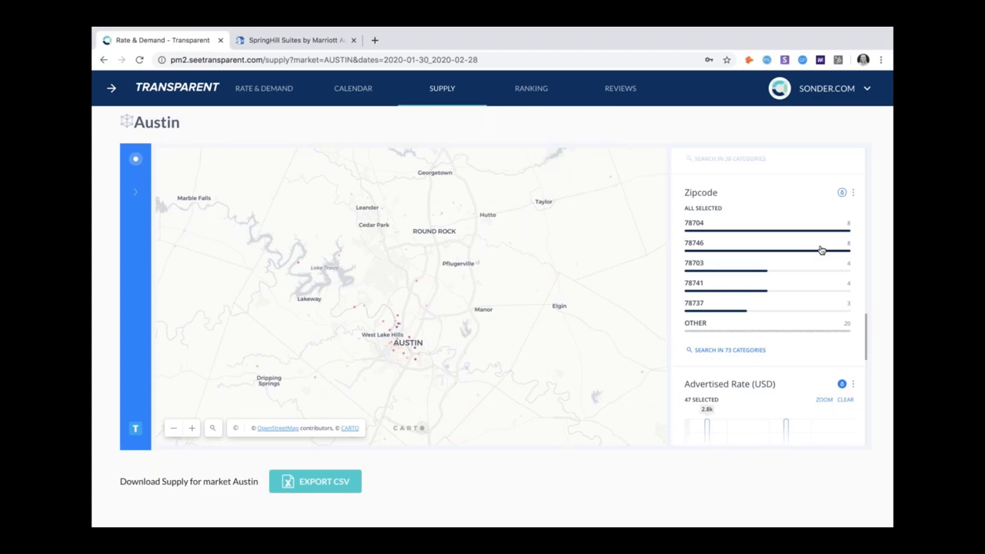
left_click(279, 88)
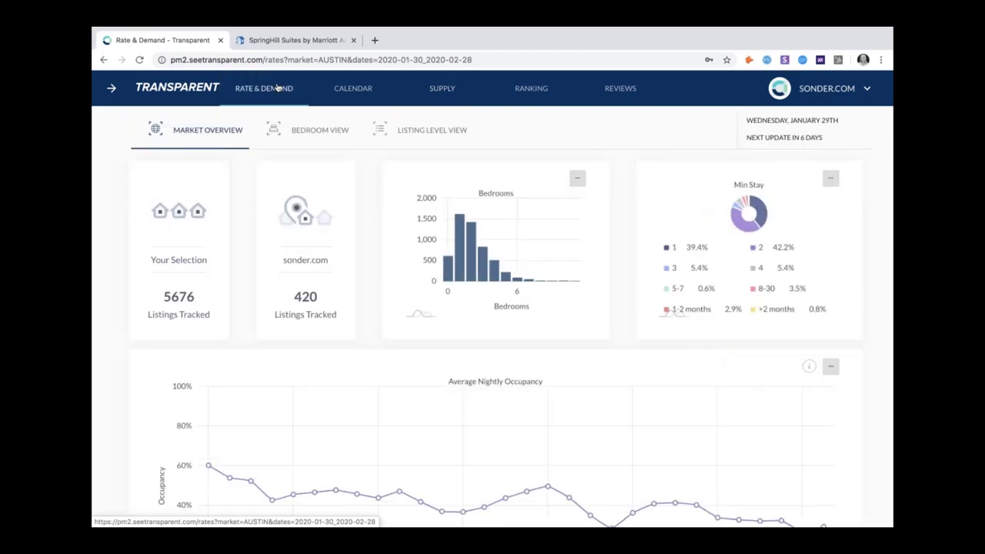
- Switch to Bedroom View and restrict listings to the Homeaway platform
left_click(318, 127)
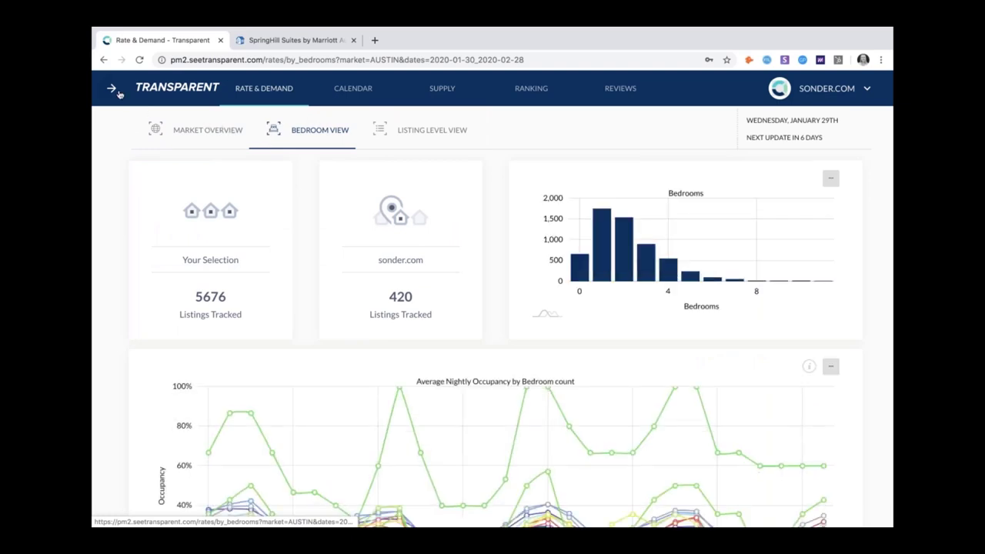
left_click(111, 90)
left_click(228, 167)
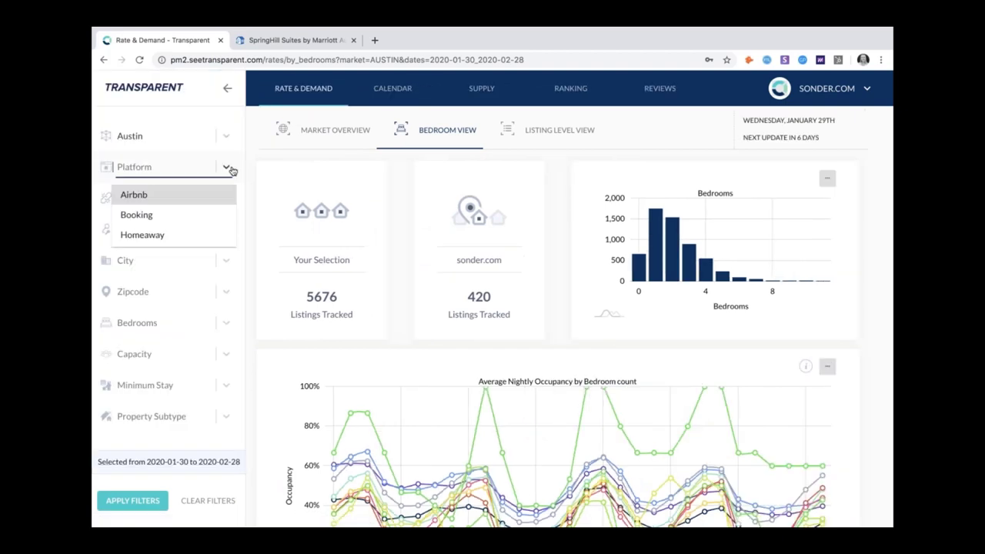
left_click(201, 238)
left_click(248, 226)
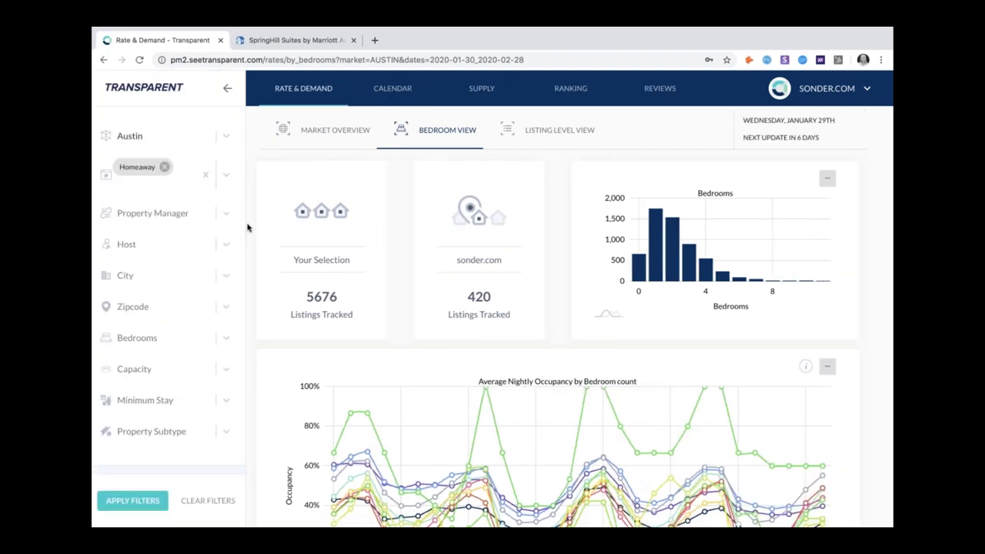
- Limit the filters to 2- and 3-bedroom listings of the HOUSE subtype
left_click(230, 338)
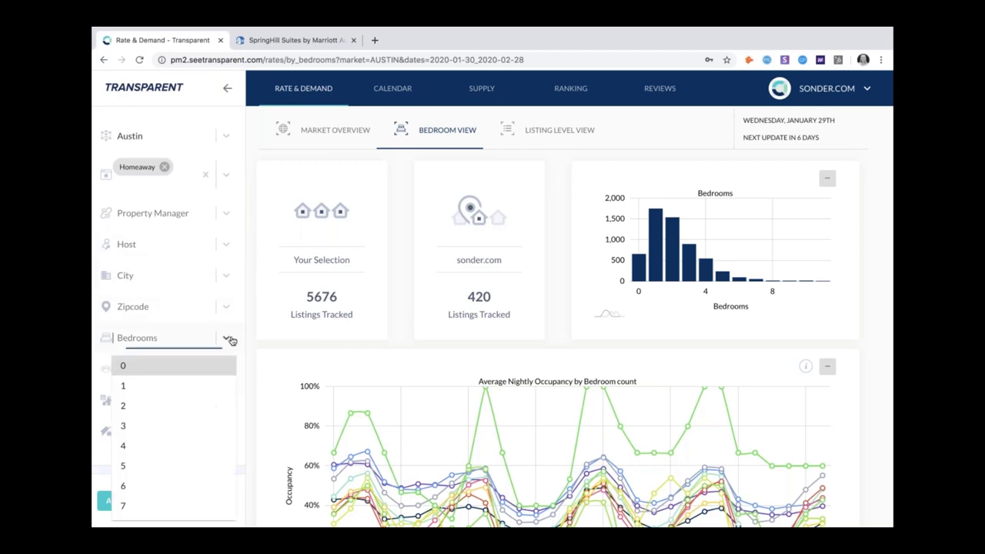
left_click(197, 403)
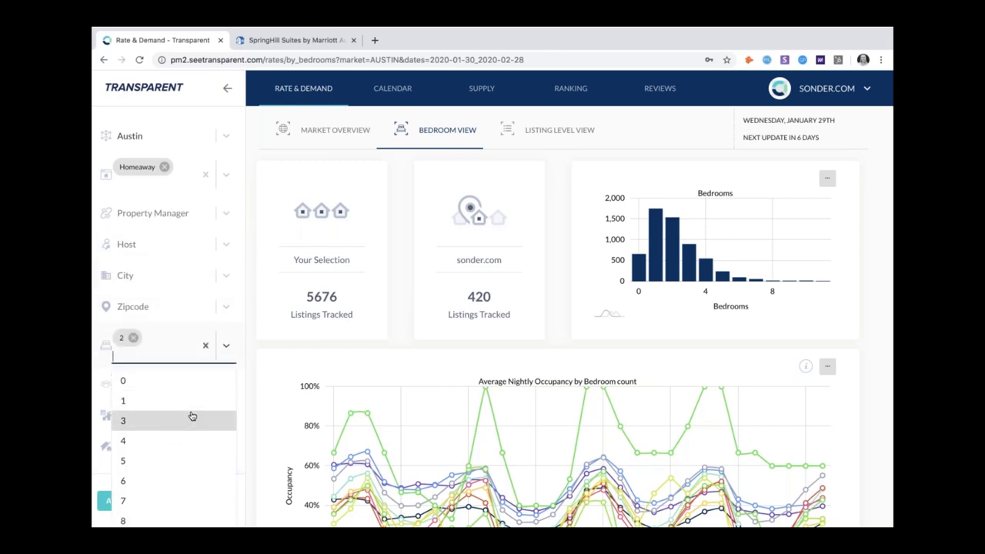
left_click(190, 416)
left_click(255, 360)
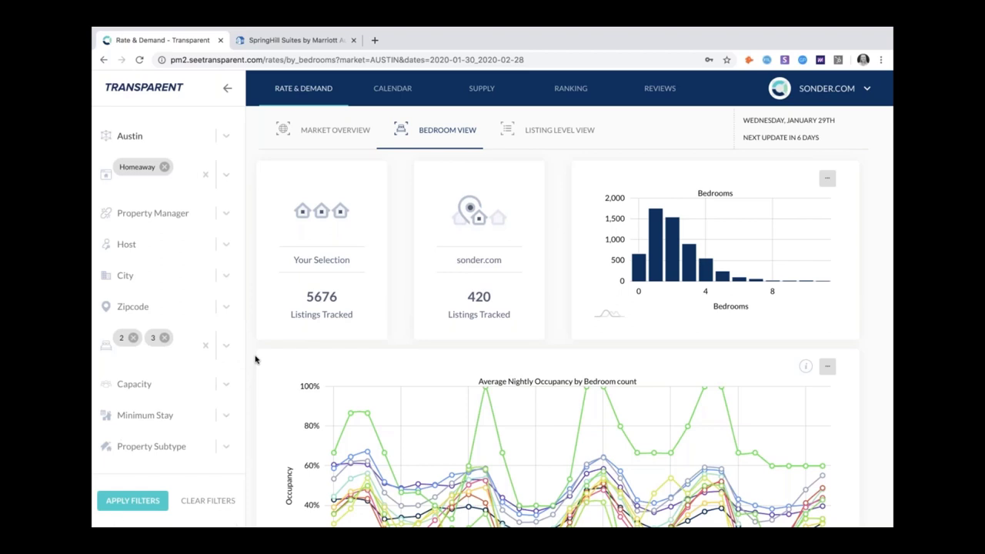
left_click(231, 447)
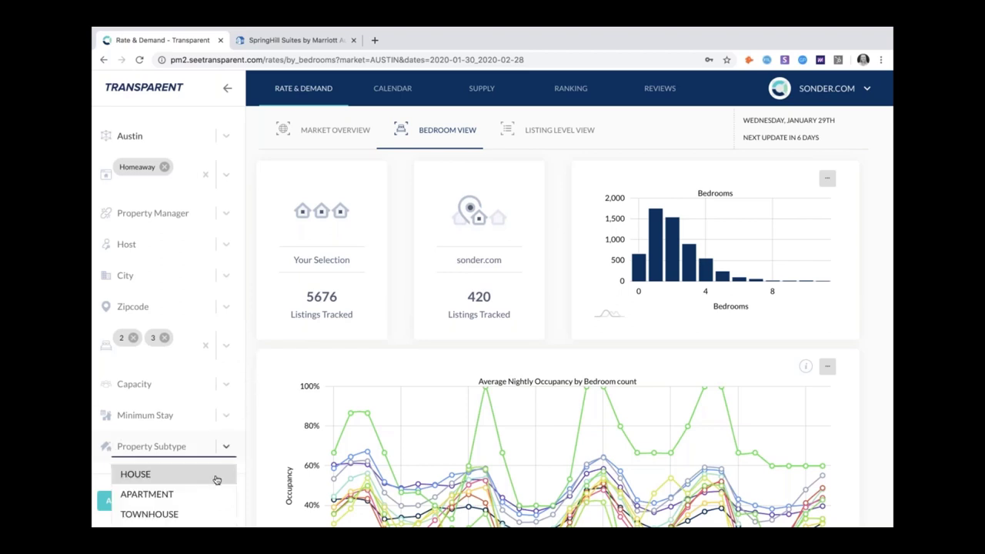
left_click(216, 477)
left_click(264, 420)
- End the date range on 2020-04-30 and apply the filters
scroll(180, 377, "down", 3)
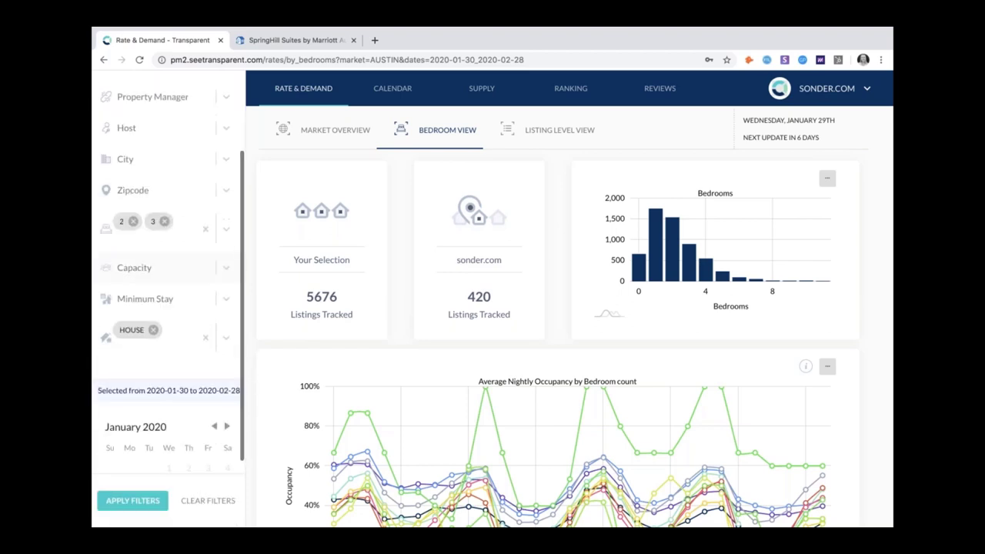
scroll(192, 362, "down", 2)
left_click(227, 331)
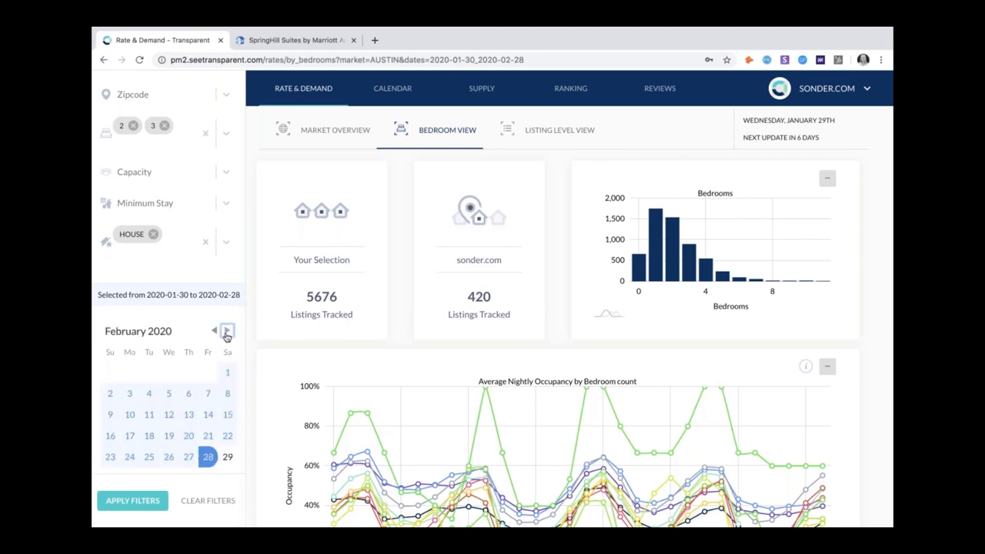
left_click(227, 331)
left_click(227, 331)
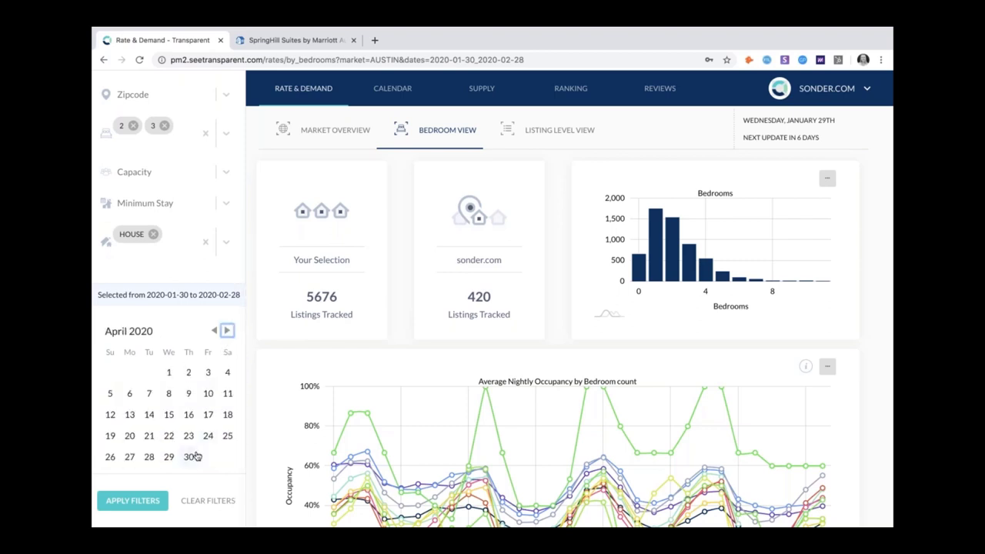
left_click(190, 457)
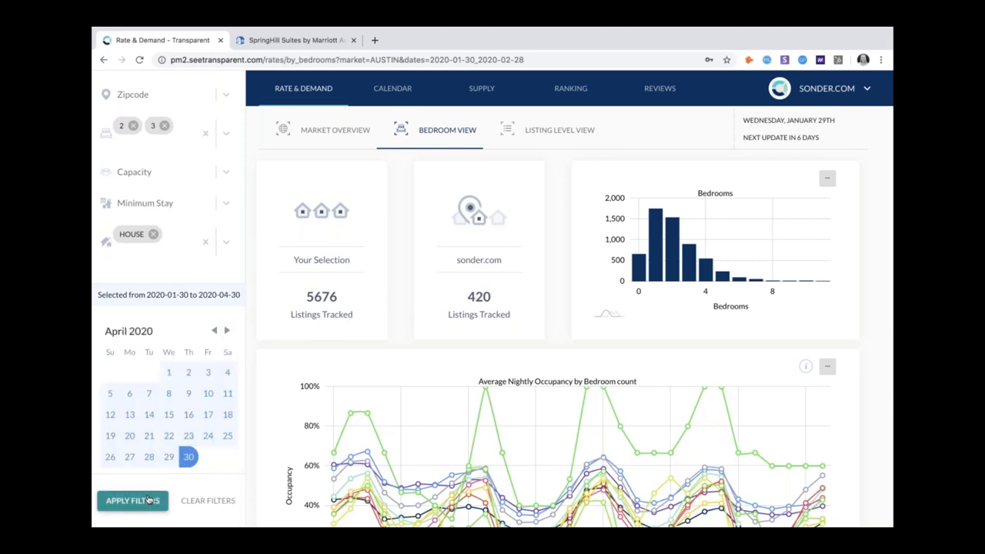
left_click(133, 500)
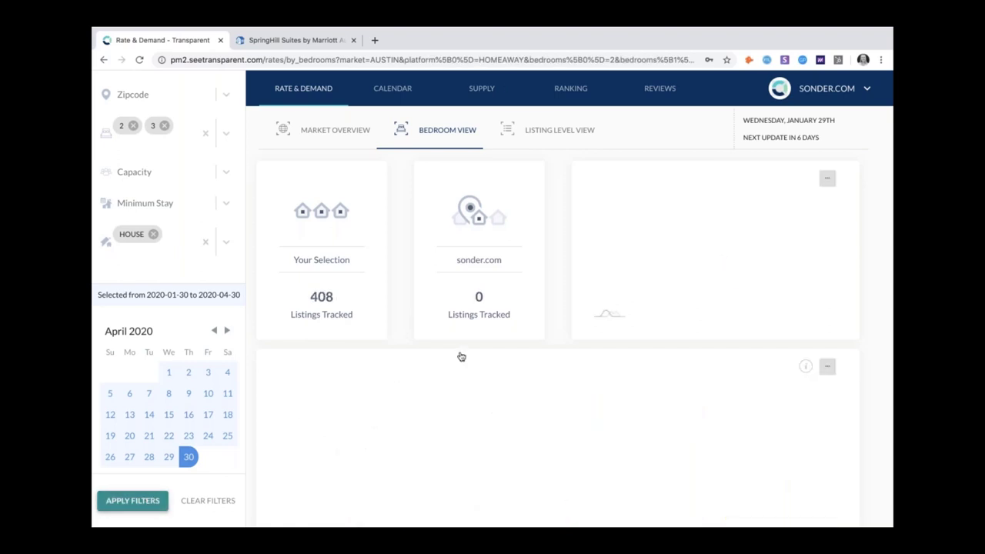
- Scroll down through the bedroom-count occupancy charts for the 408 HomeAway houses
scroll(460, 357, "down", 4)
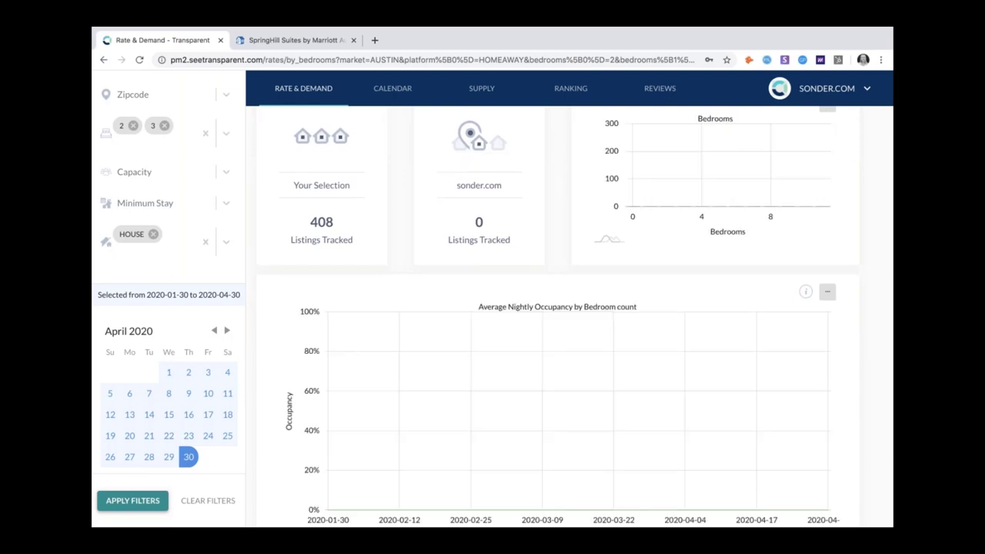
scroll(557, 315, "down", 1)
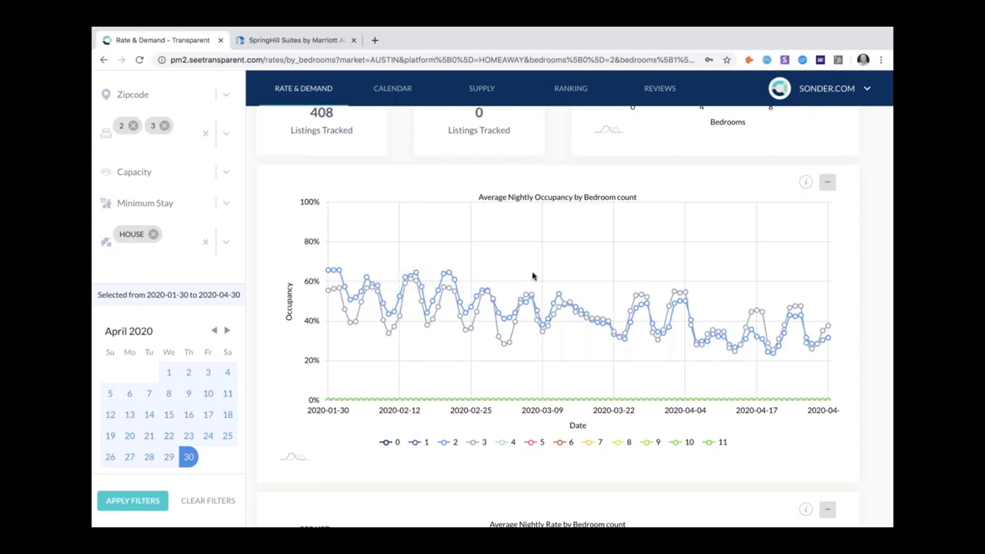
mouse_move(537, 323)
mouse_move(635, 300)
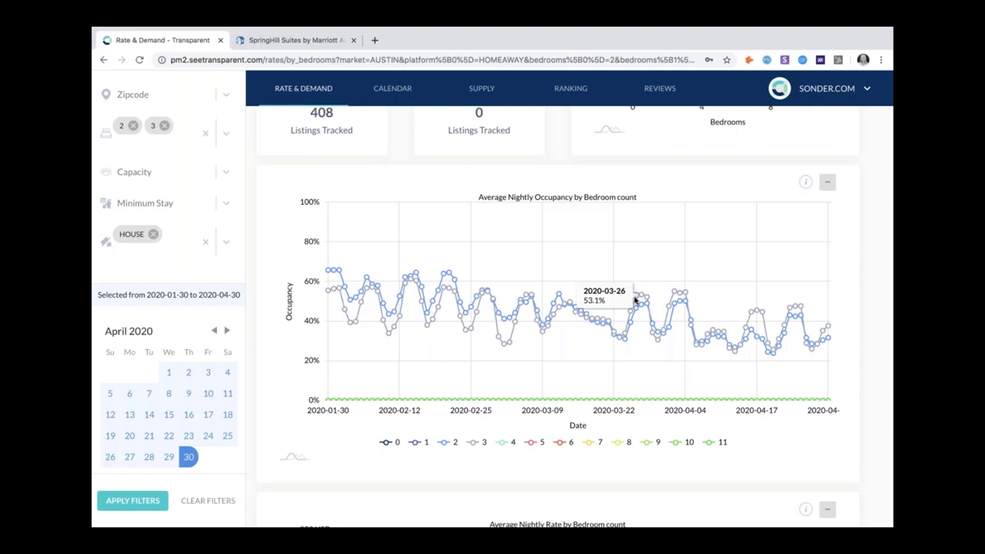
scroll(635, 300, "down", 3)
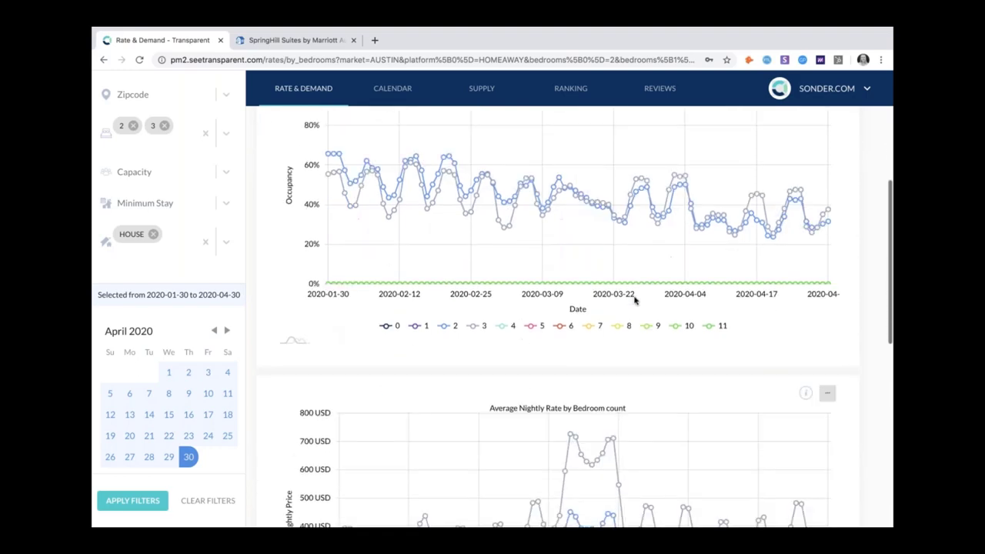
scroll(636, 301, "down", 5)
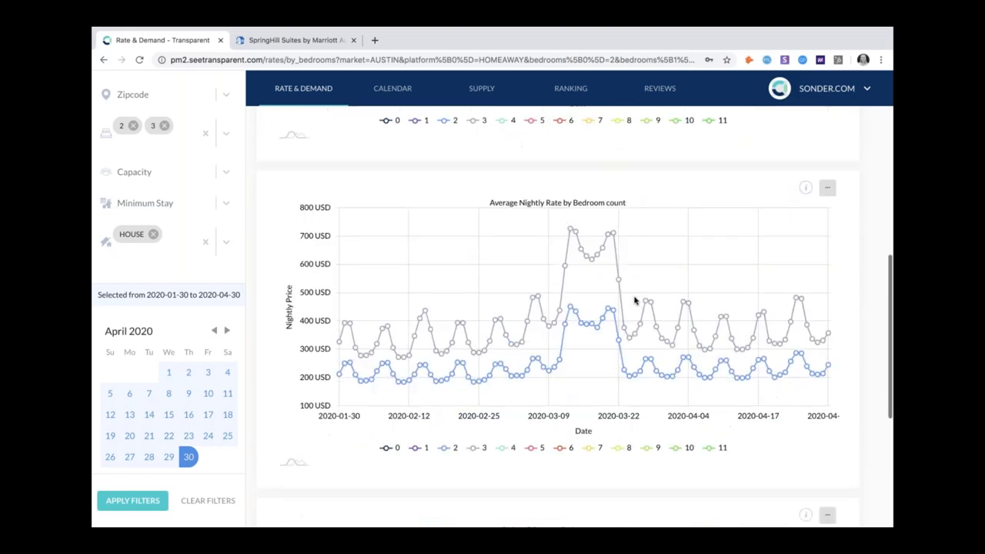
scroll(636, 300, "down", 1)
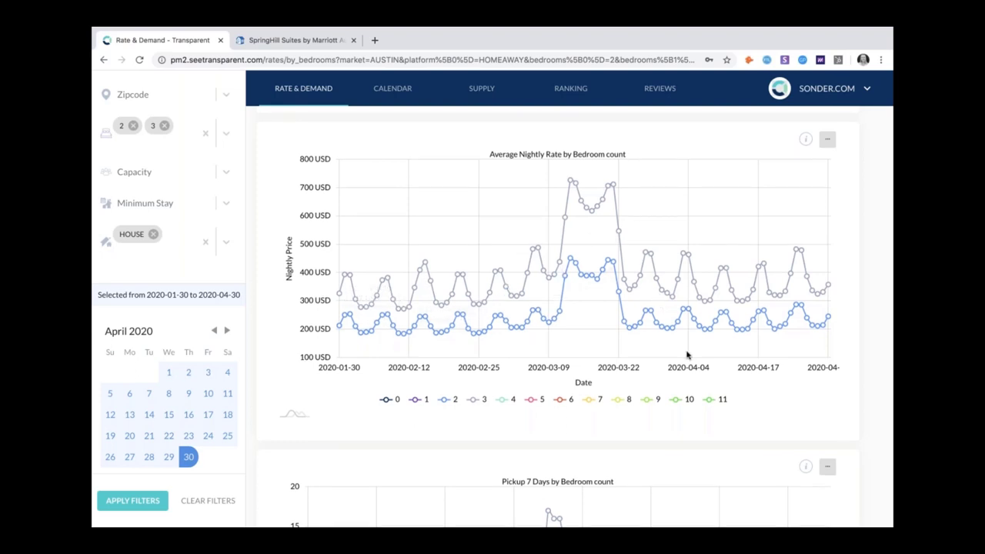
scroll(687, 355, "down", 5)
scroll(576, 317, "down", 2)
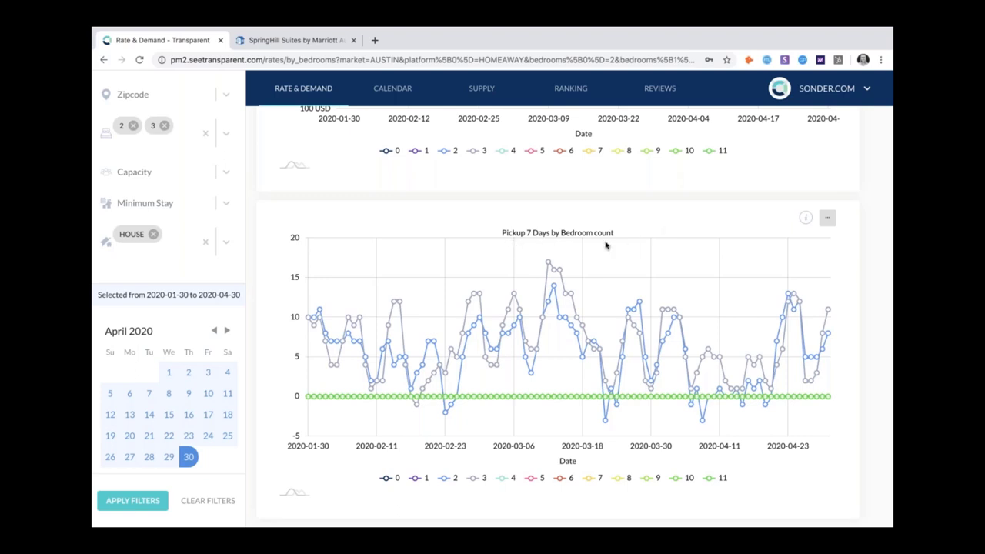
- Scroll back up the Bedroom View to the top of the page
mouse_move(549, 264)
scroll(548, 291, "up", 1)
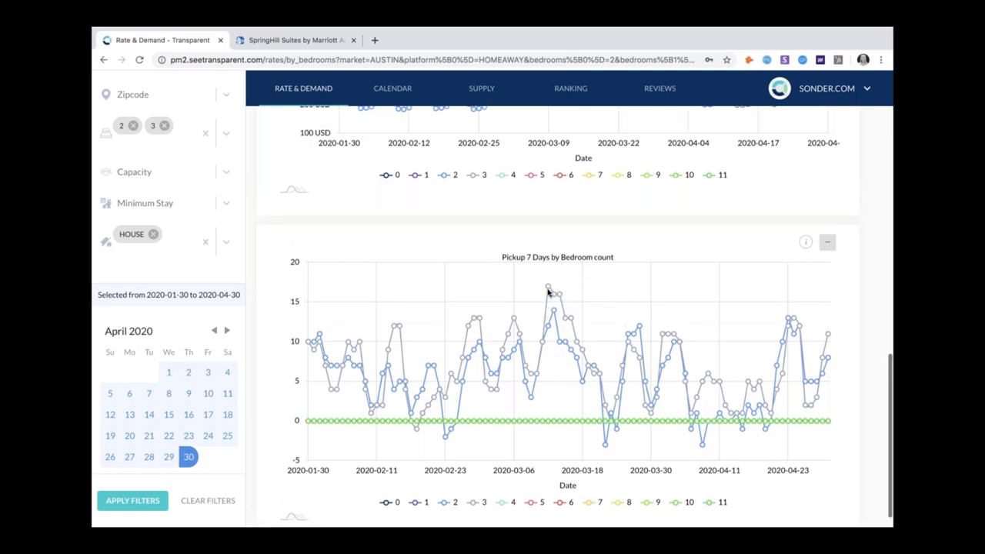
scroll(548, 291, "down", 1)
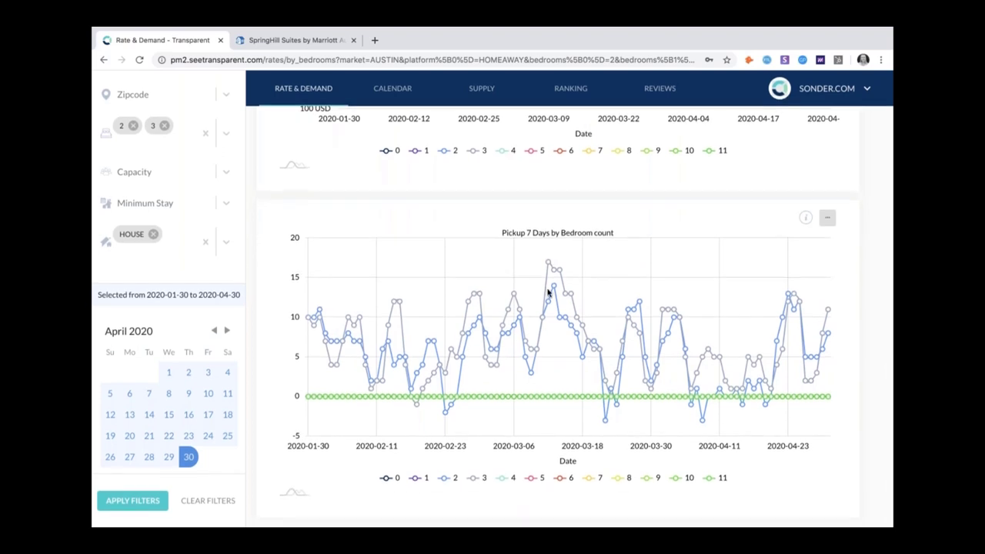
mouse_move(629, 321)
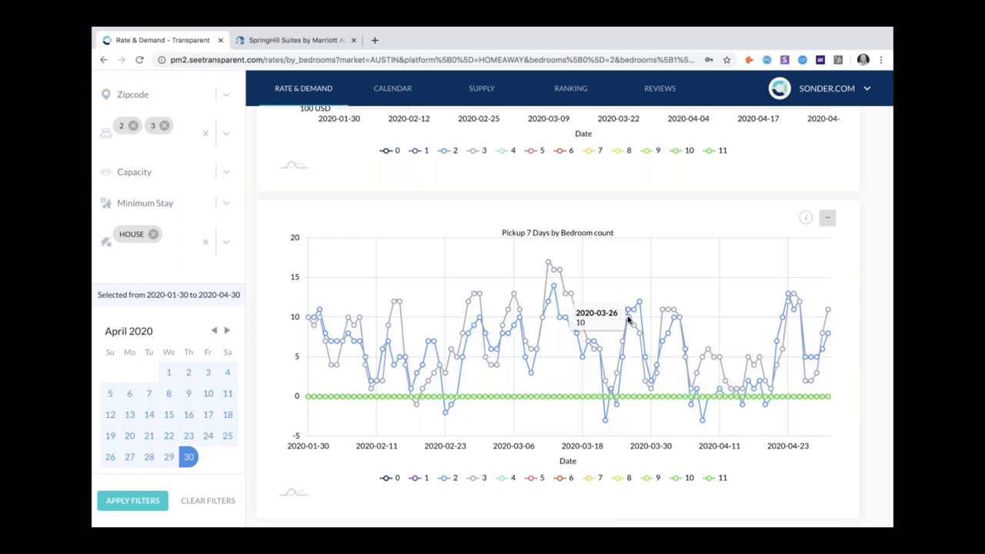
scroll(627, 319, "up", 3)
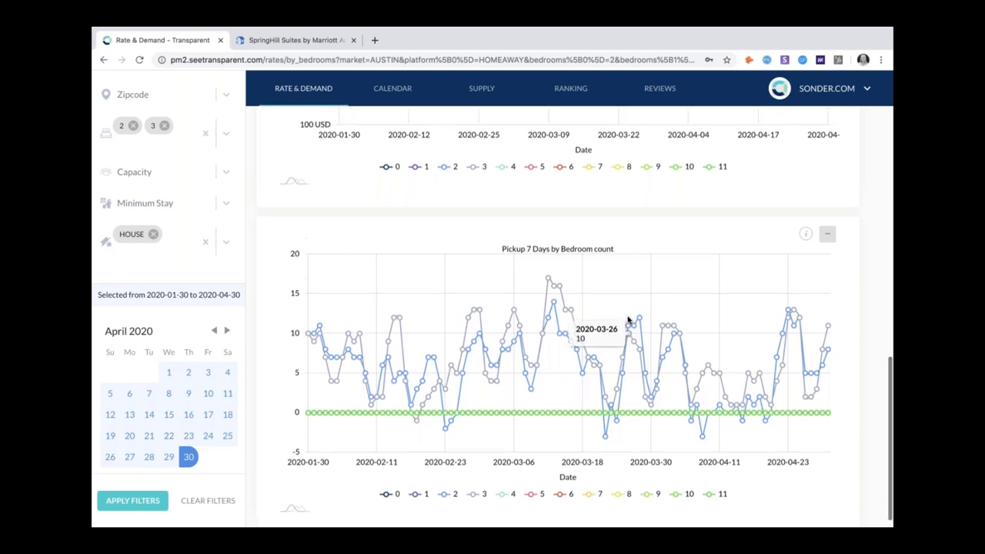
scroll(627, 320, "up", 1)
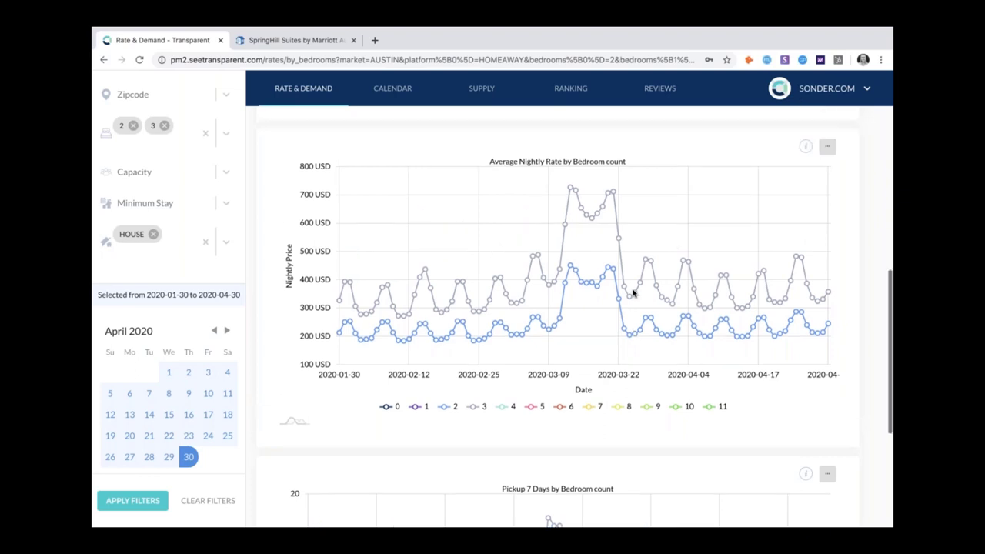
scroll(632, 292, "down", 2)
scroll(633, 292, "up", 1)
scroll(632, 293, "up", 1)
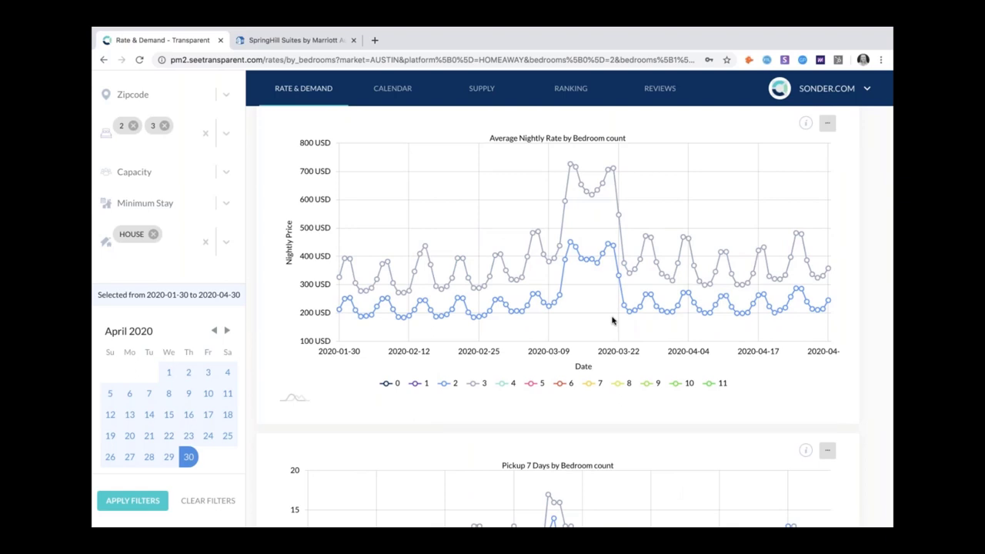
scroll(695, 308, "up", 2)
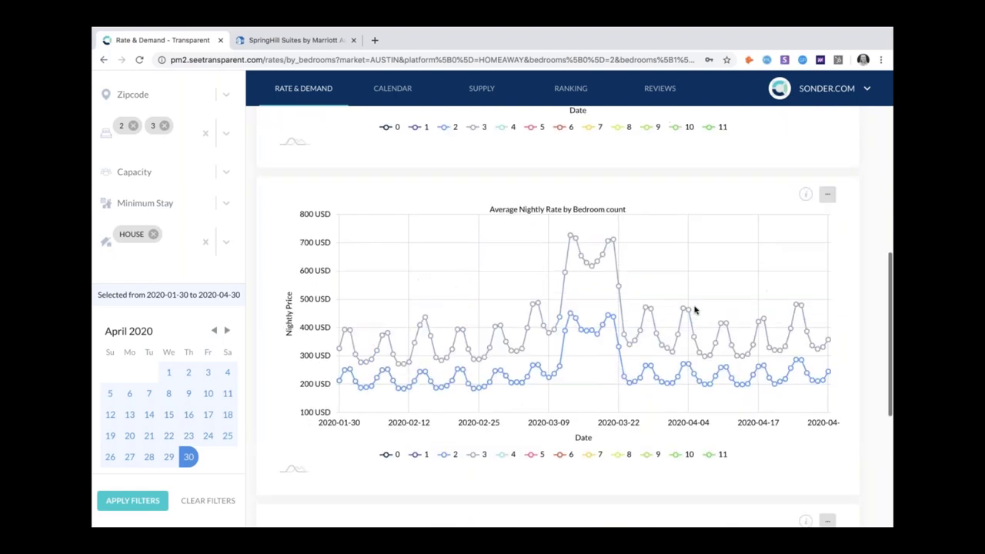
scroll(694, 308, "up", 5)
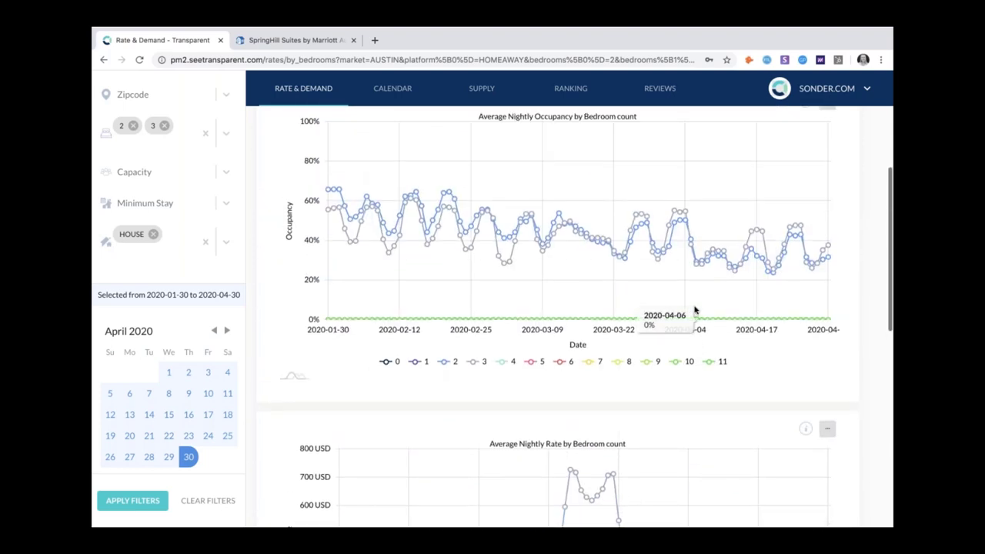
scroll(694, 308, "up", 3)
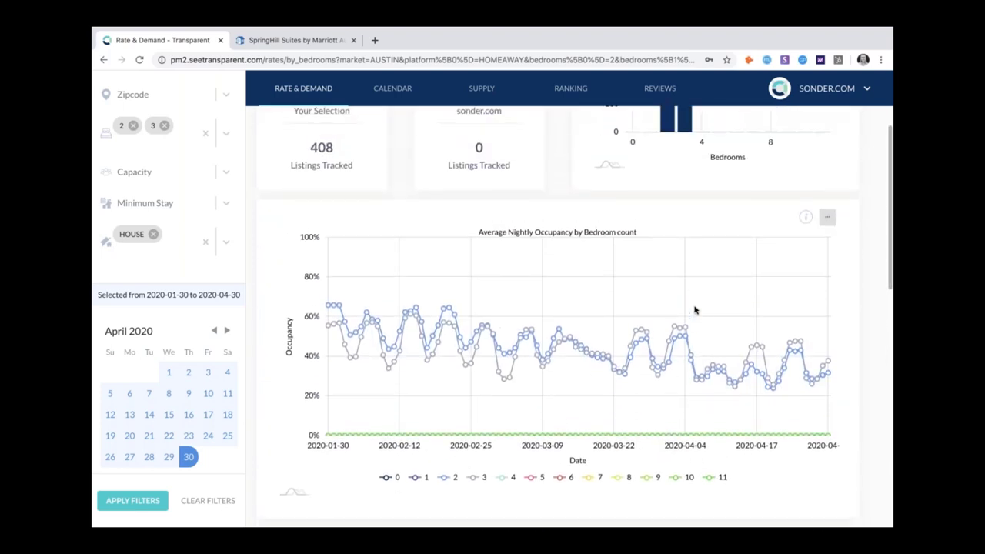
scroll(695, 310, "up", 1)
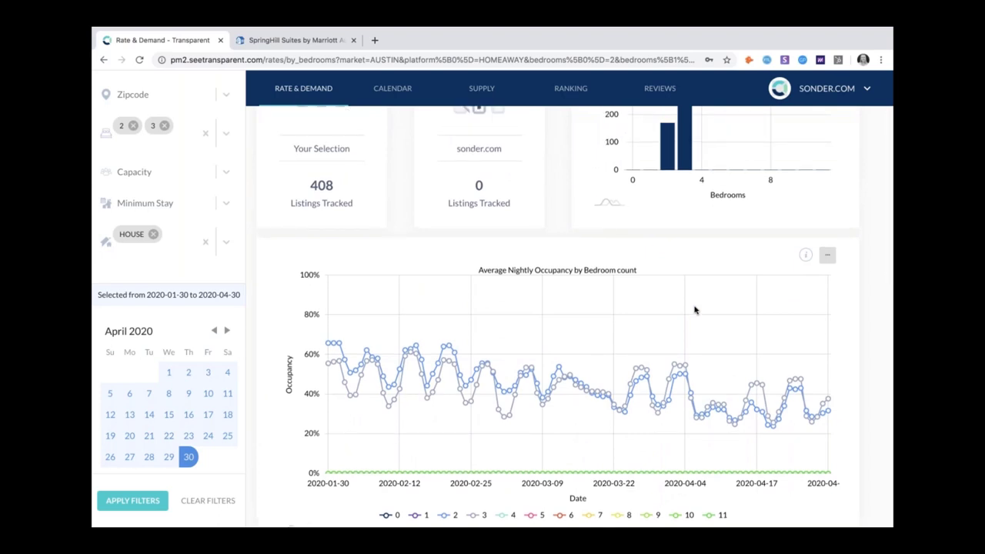
scroll(694, 310, "up", 3)
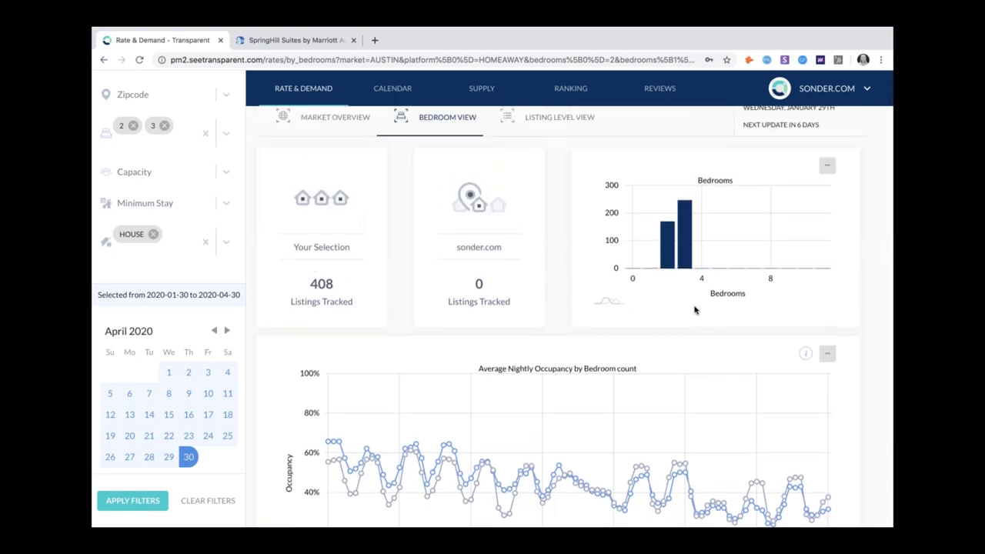
scroll(695, 310, "up", 1)
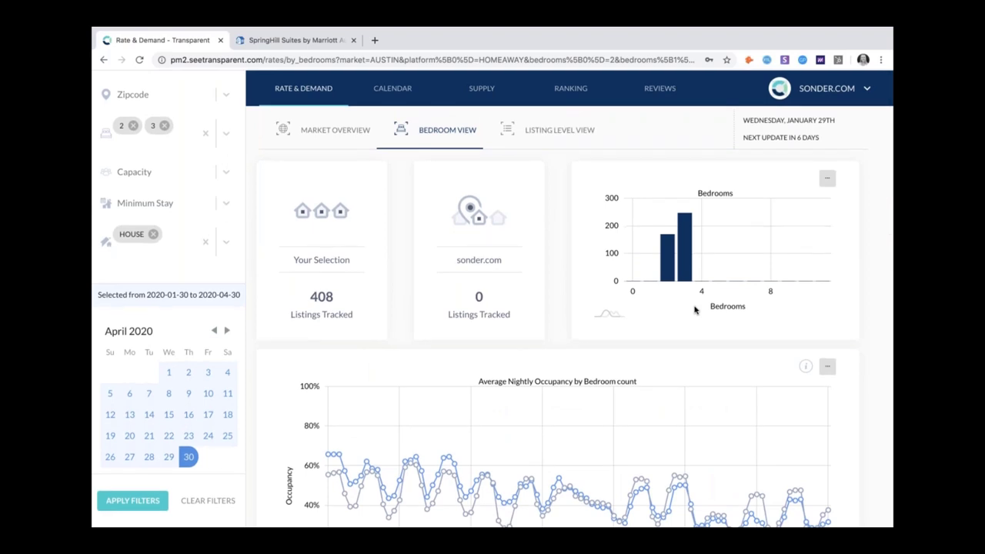
- Open Reviews and drop the 3, 2, HOUSE and Homeaway filters, keeping 30 Jan–30 Apr 2020
left_click(658, 95)
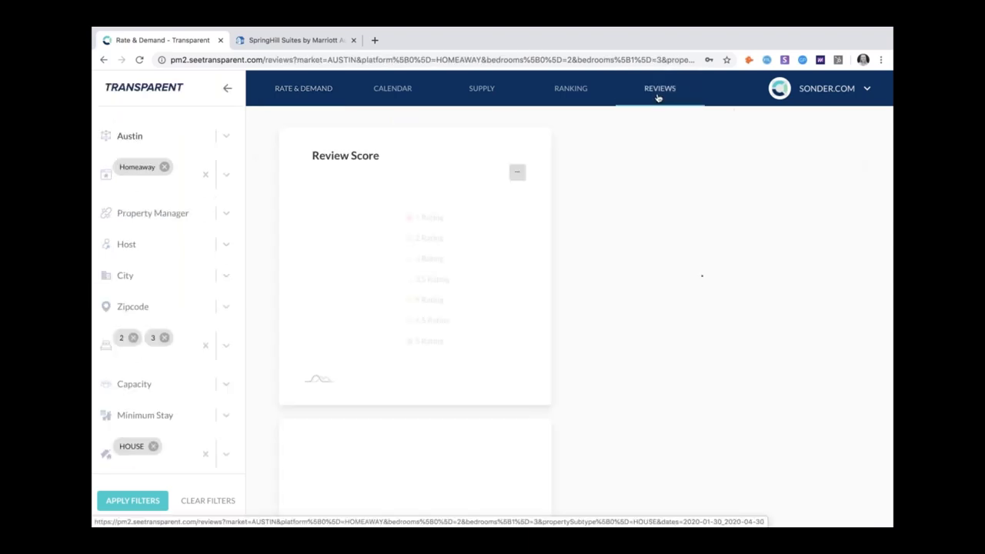
left_click(163, 337)
left_click(133, 337)
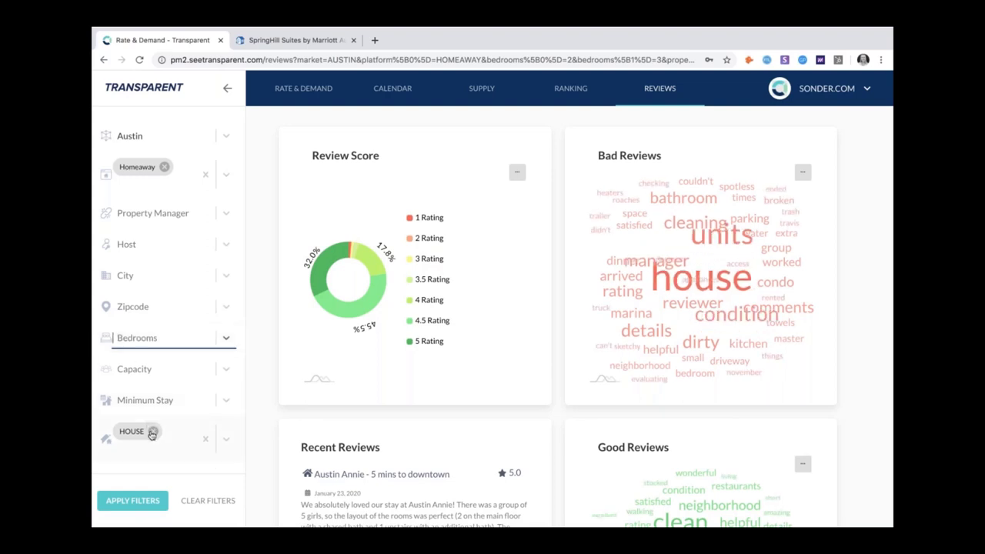
left_click(153, 431)
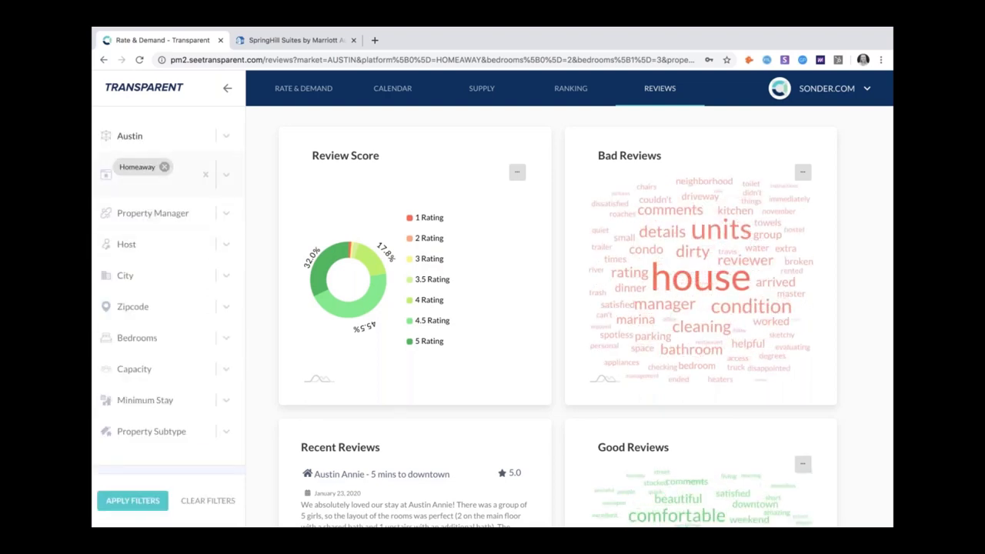
left_click(164, 166)
left_click(133, 500)
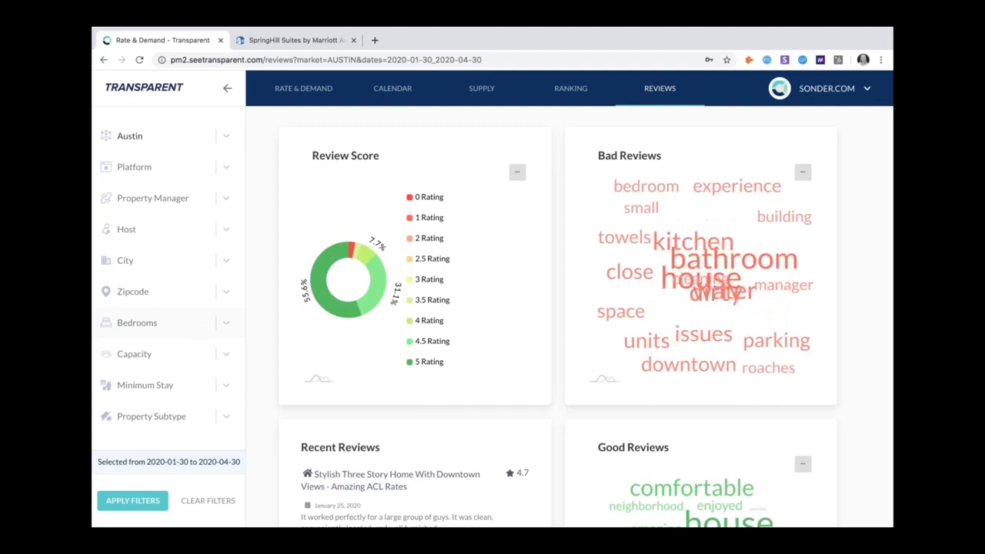
- Filter the Austin reviews to zipcode 78704
left_click(224, 296)
left_click(133, 318)
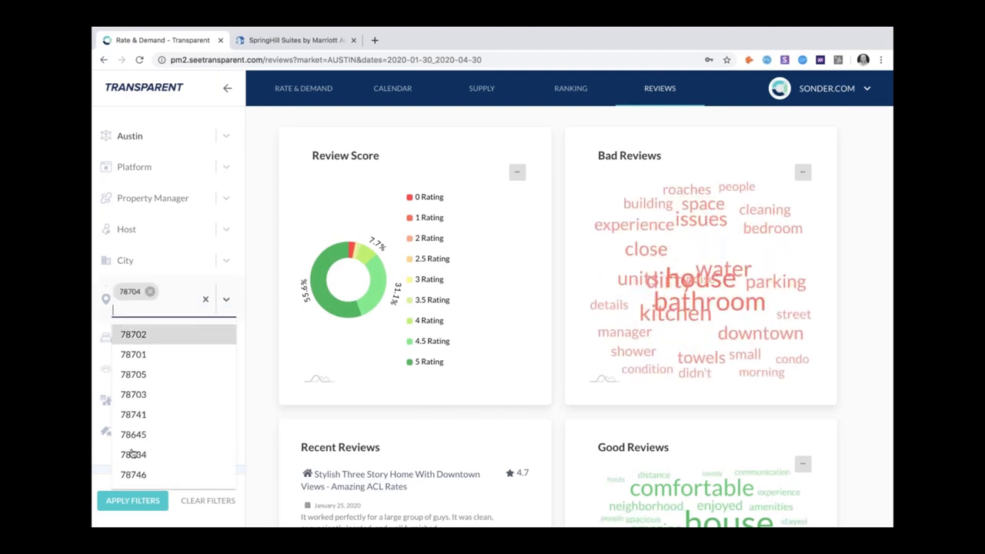
left_click(133, 500)
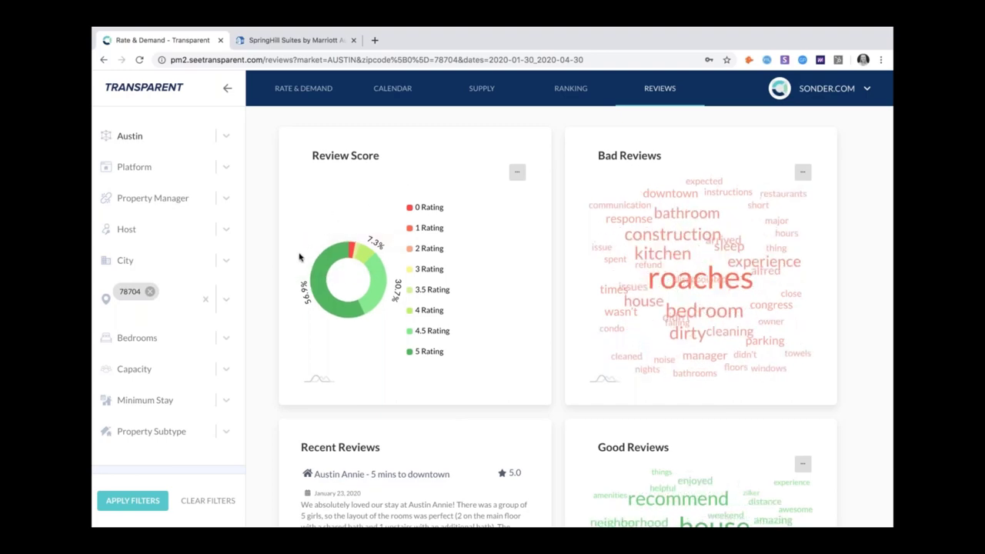
- Look through the 78704 reviews, then return to the Rate & Demand overview
scroll(462, 395, "down", 4)
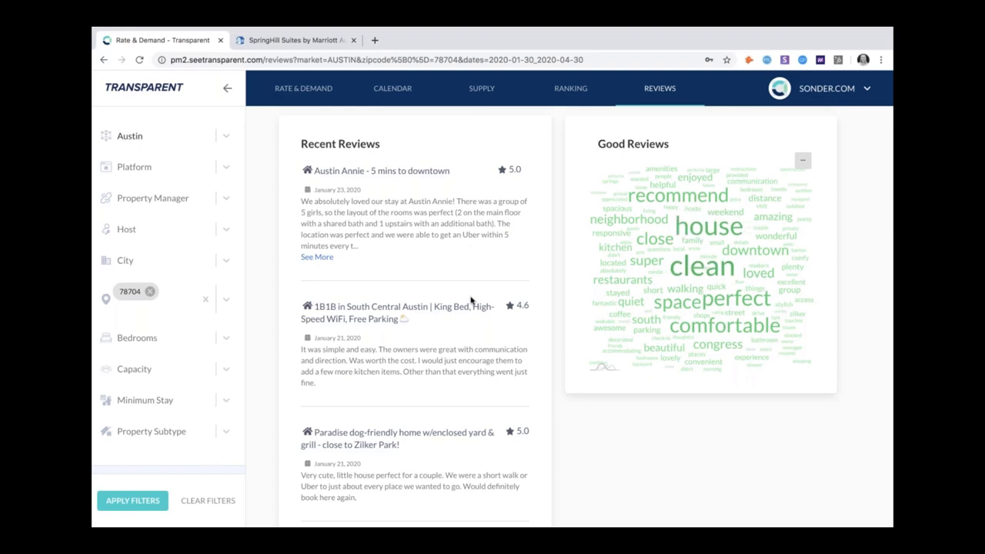
scroll(394, 477, "down", 5)
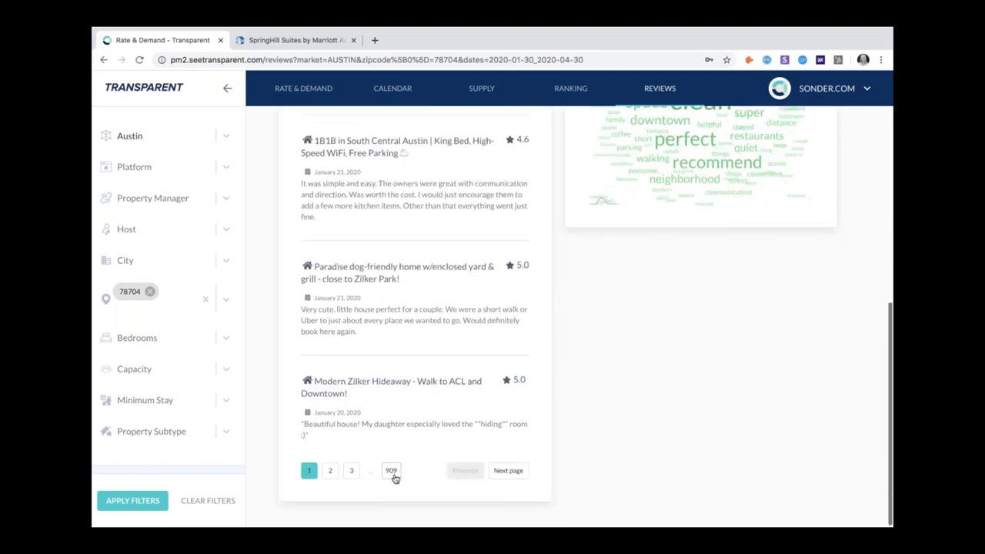
scroll(395, 477, "up", 2)
scroll(585, 316, "up", 6)
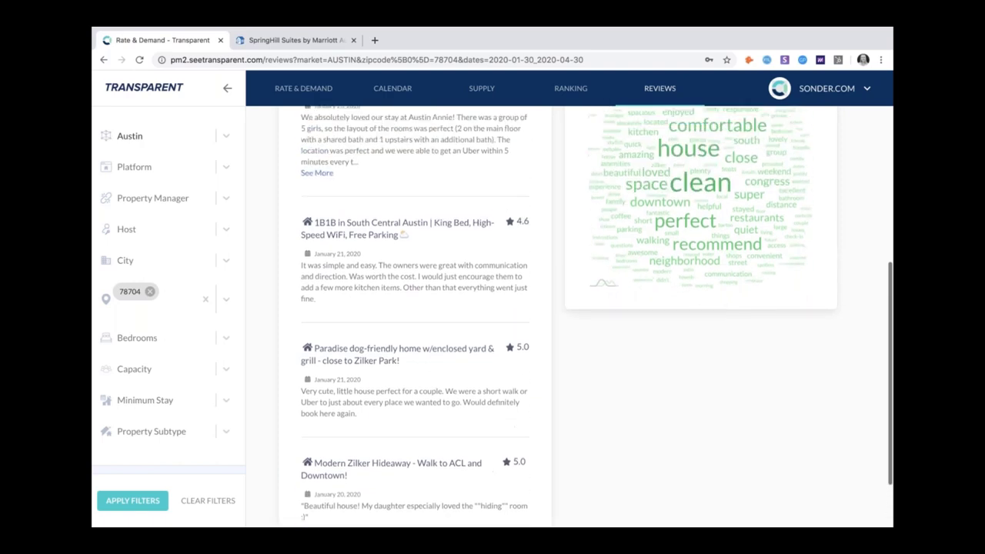
scroll(586, 315, "up", 6)
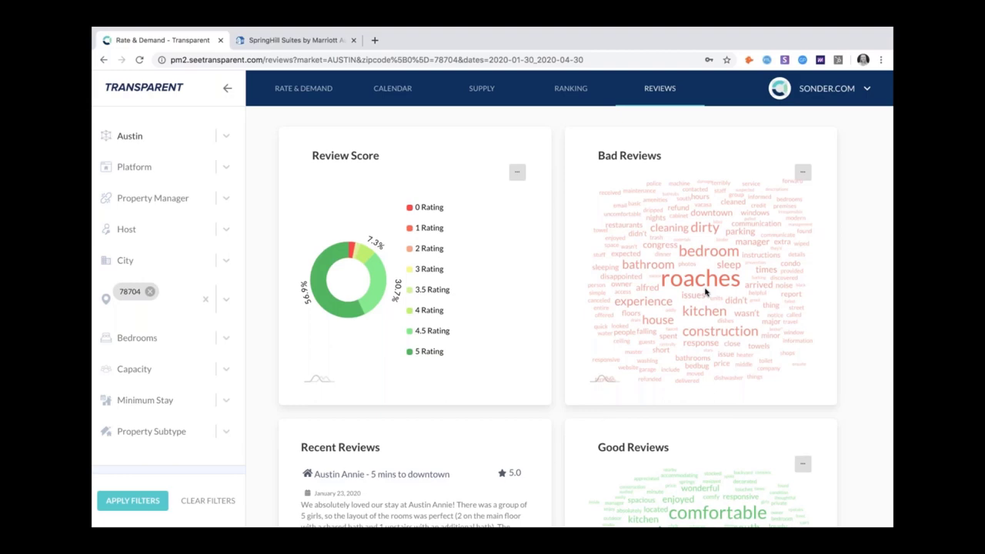
scroll(705, 290, "down", 5)
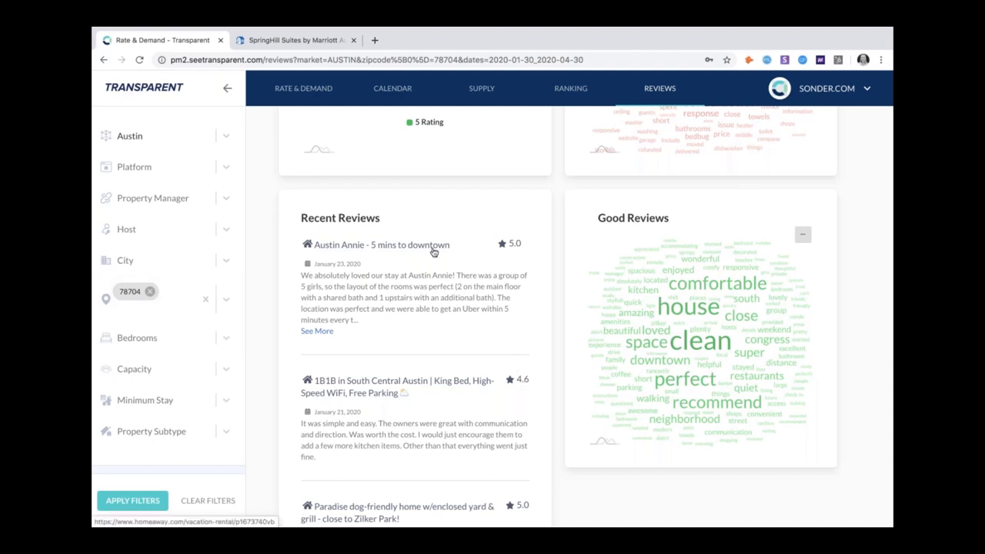
scroll(433, 252, "up", 2)
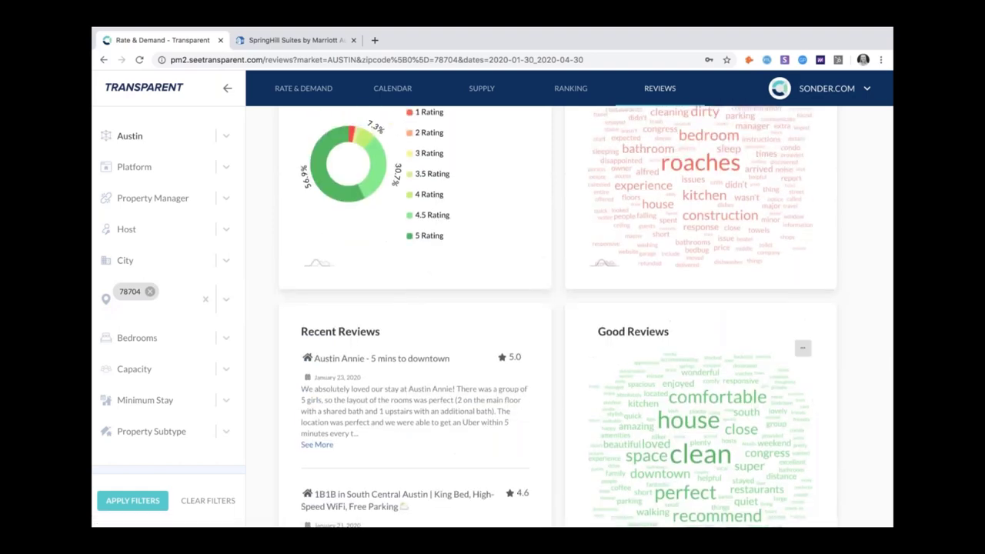
scroll(350, 229, "up", 2)
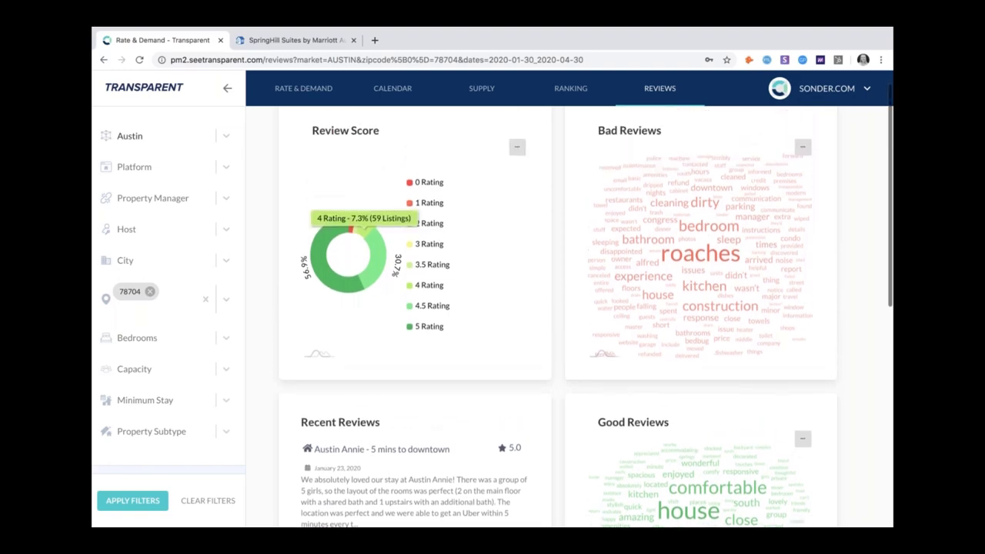
scroll(350, 231, "up", 1)
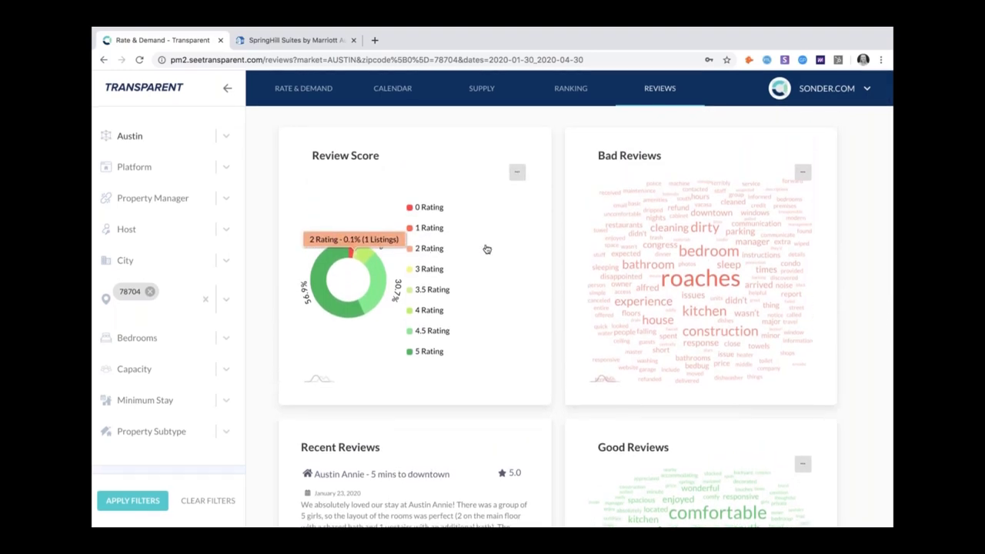
left_click(295, 88)
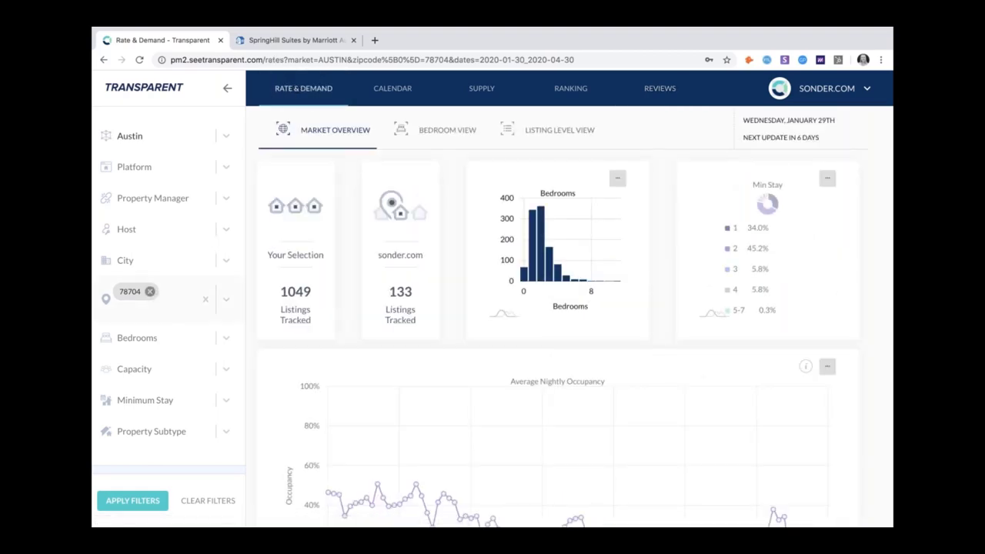
- Remove the 78704 zipcode filter, reload the data and switch to Listing Level View
left_click(150, 291)
left_click(147, 501)
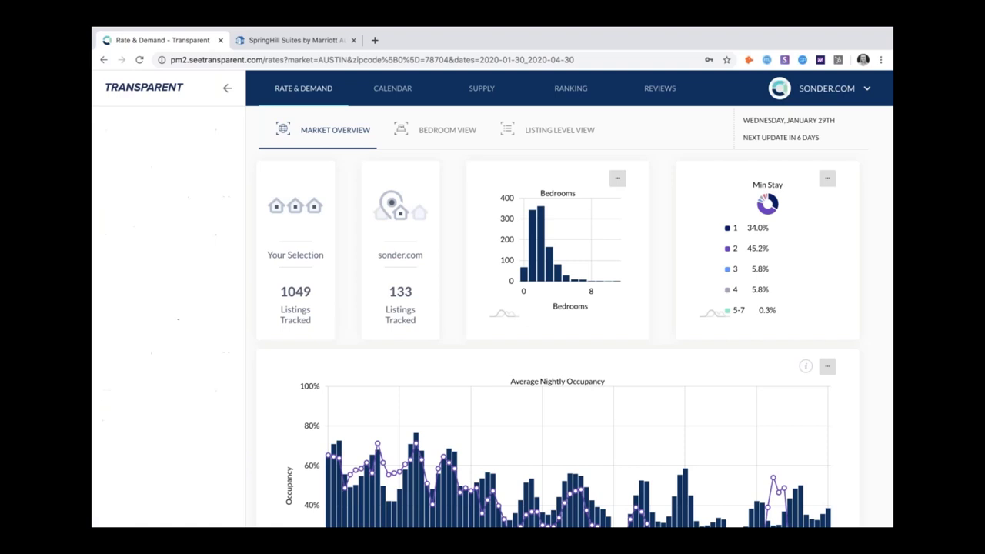
left_click(551, 132)
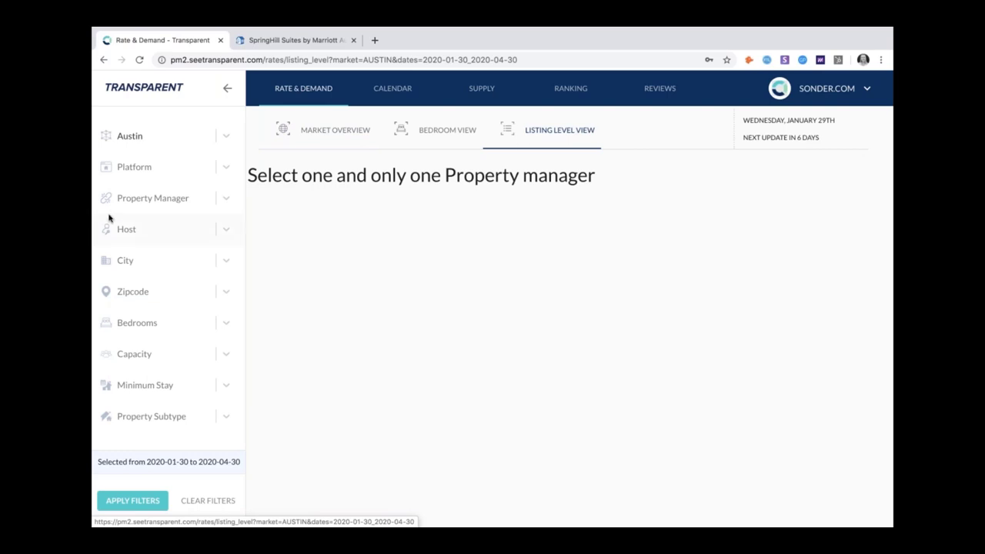
- Filter the listing table to property manager turnkeyvr.com
left_click(193, 194)
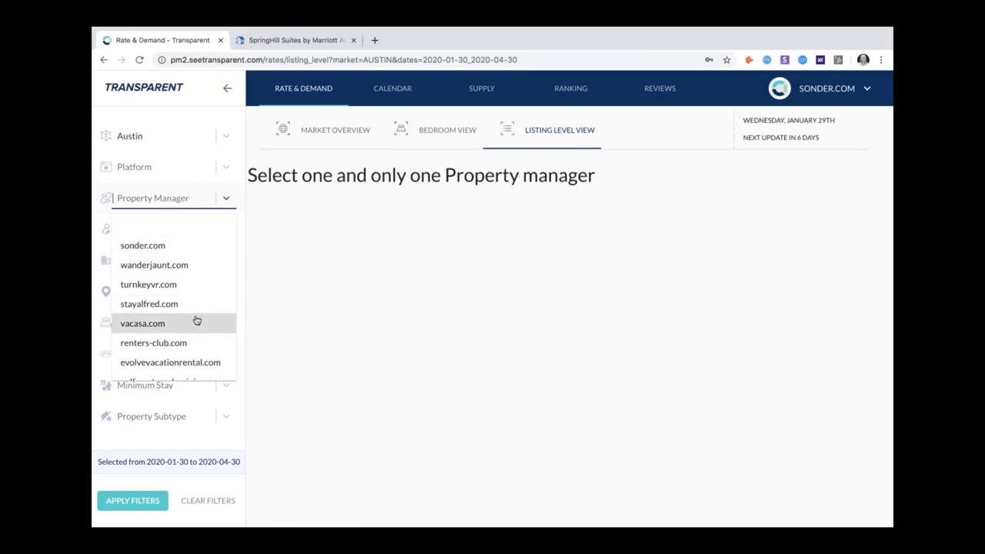
scroll(195, 321, "down", 1)
scroll(195, 296, "down", 1)
scroll(193, 285, "up", 2)
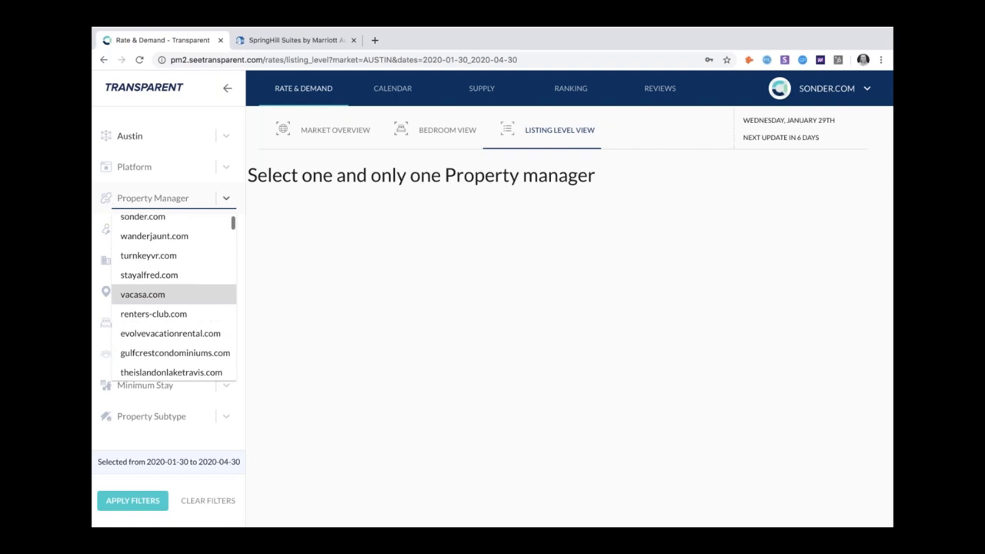
left_click(188, 275)
left_click(139, 500)
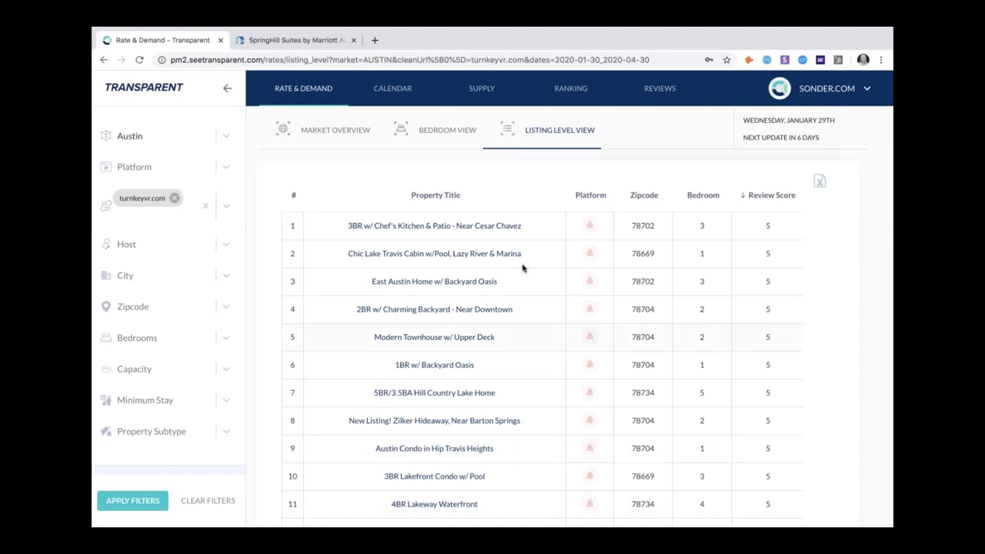
- Check the table's daily price columns, then open the 3BR w/ Chef's Kitchen & Patio - Near Cesar Chavez listing on Airbnb
scroll(522, 267, "down", 1)
scroll(522, 267, "down", 5)
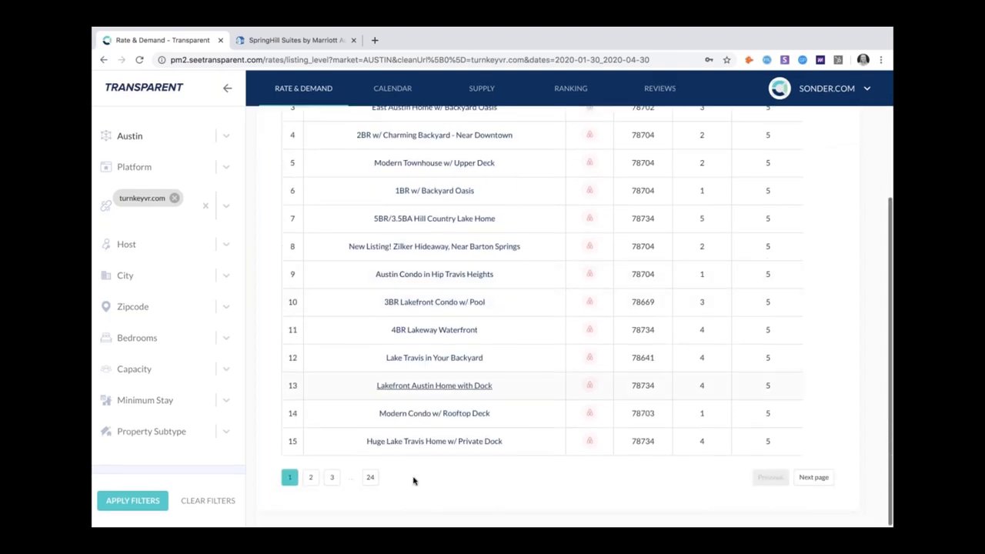
scroll(538, 419, "up", 5)
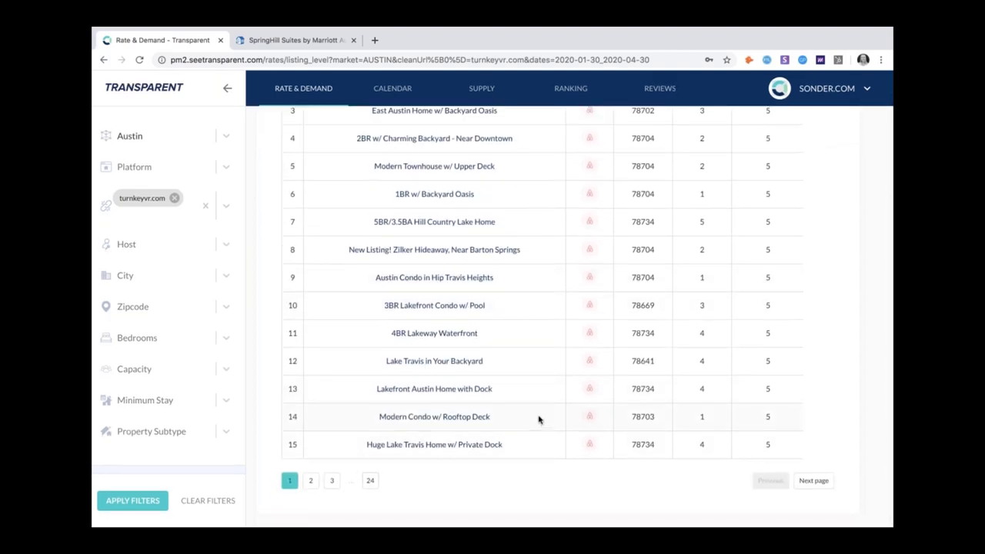
scroll(539, 420, "up", 1)
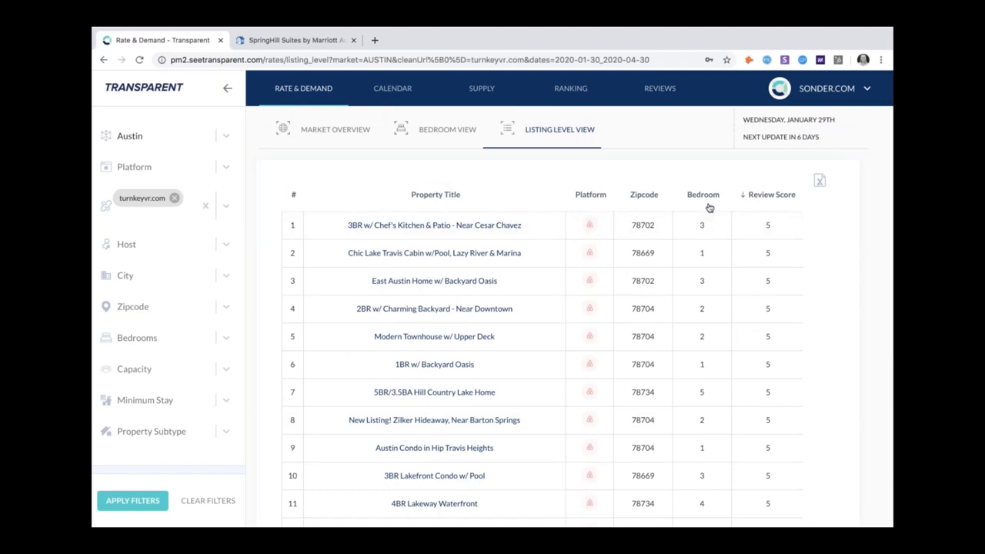
scroll(709, 208, "right", 3)
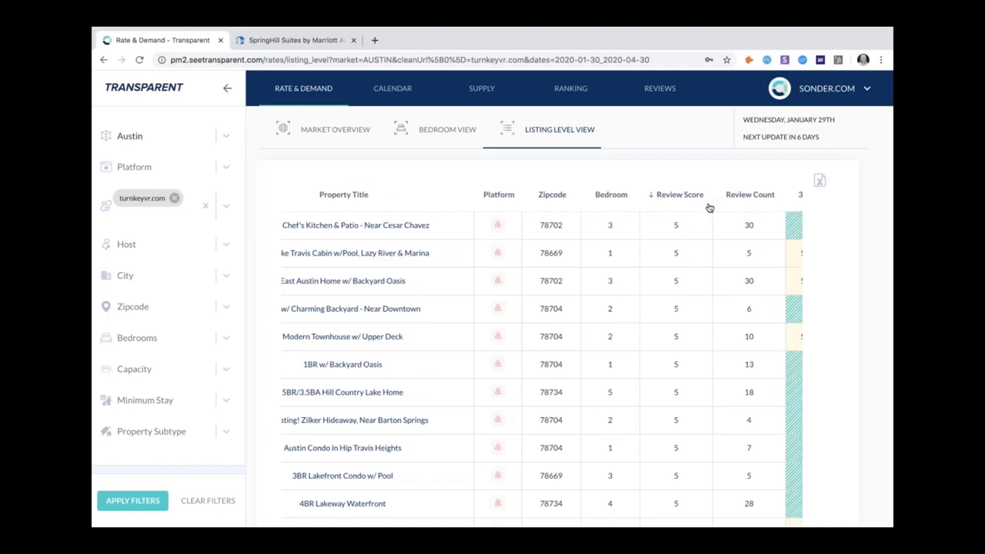
scroll(709, 207, "right", 5)
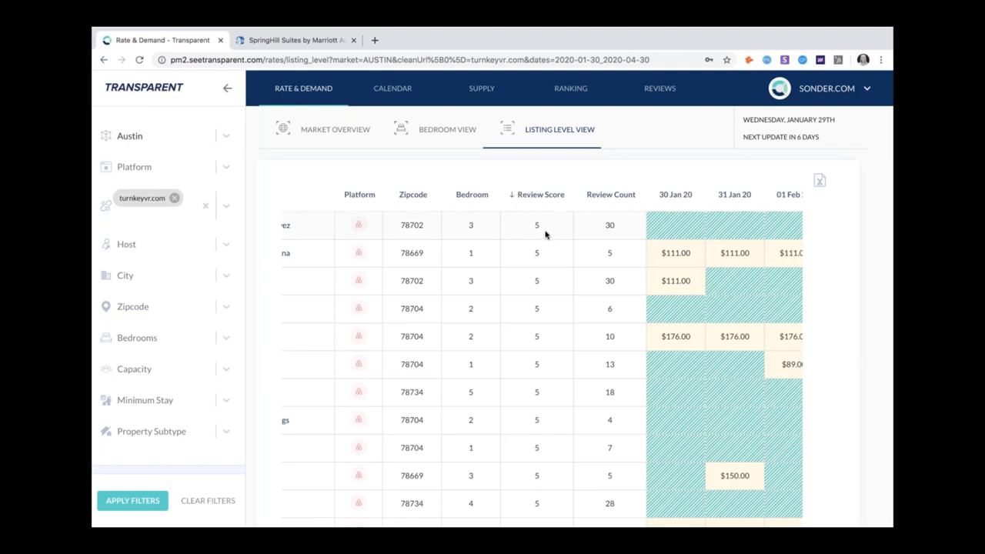
scroll(544, 235, "left", 6)
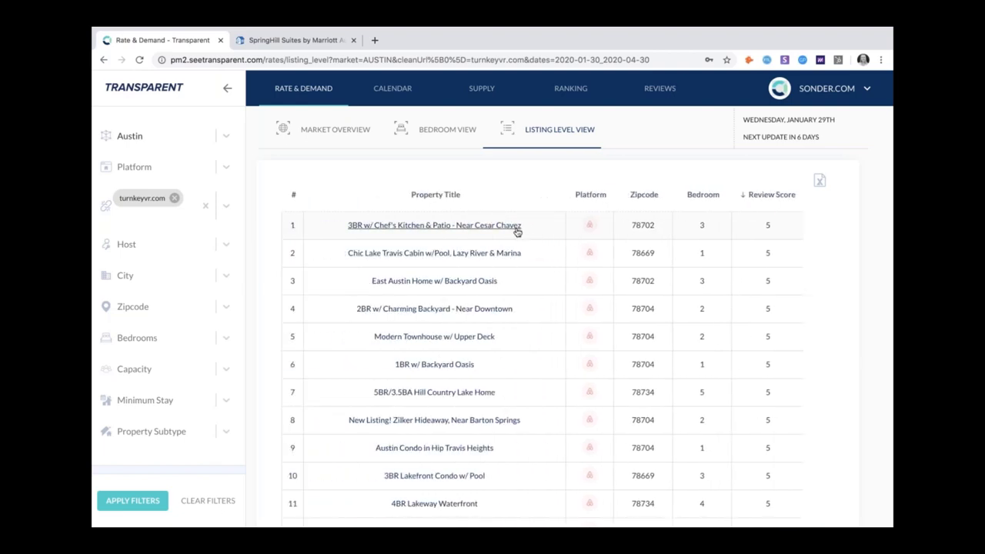
left_click(517, 232)
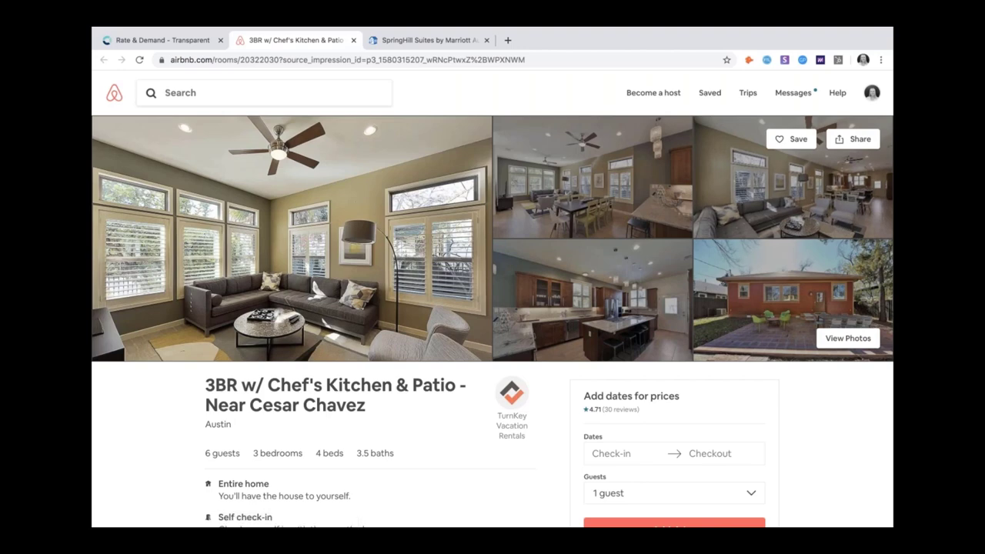
- Browse the Cesar Chavez 3-bedroom Airbnb page, then go back to the turnkeyvr.com Listing Level View
scroll(819, 140, "down", 2)
scroll(254, 220, "down", 2)
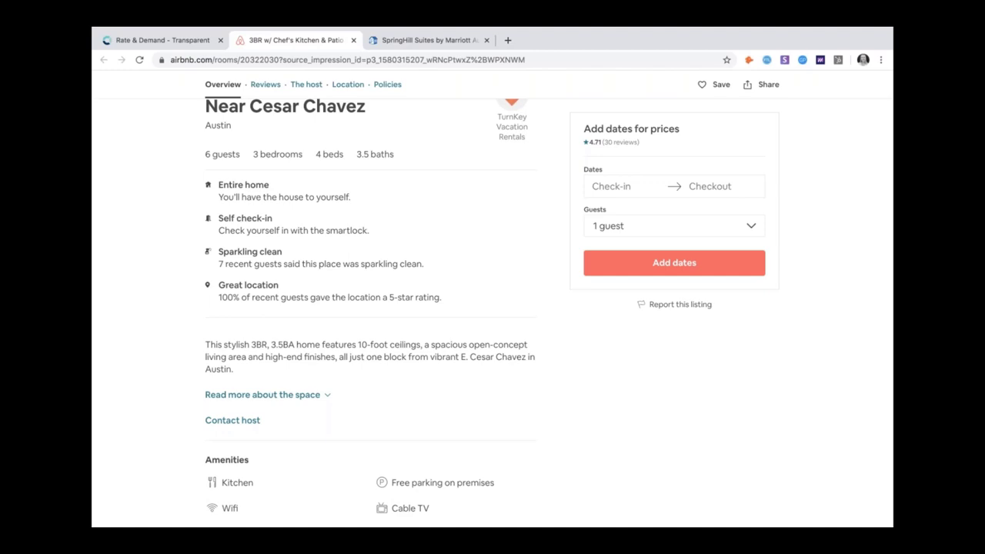
scroll(492, 293, "up", 3)
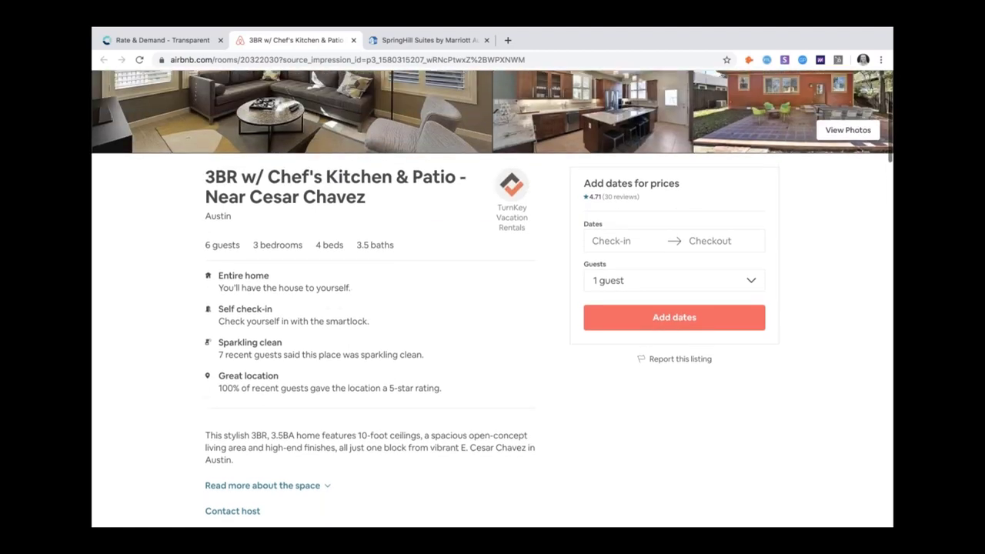
scroll(493, 293, "up", 1)
scroll(492, 293, "up", 2)
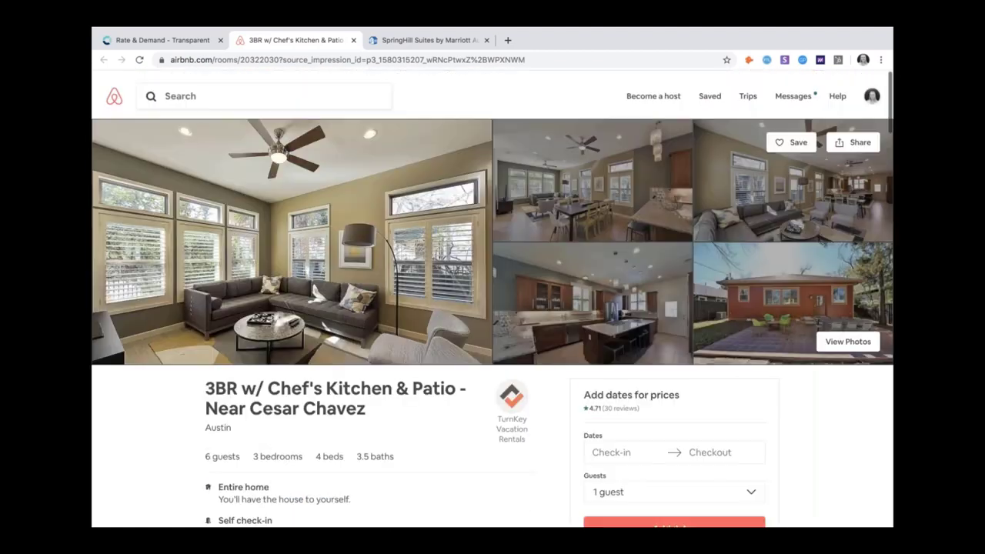
key("ctrl+shift+Tab")
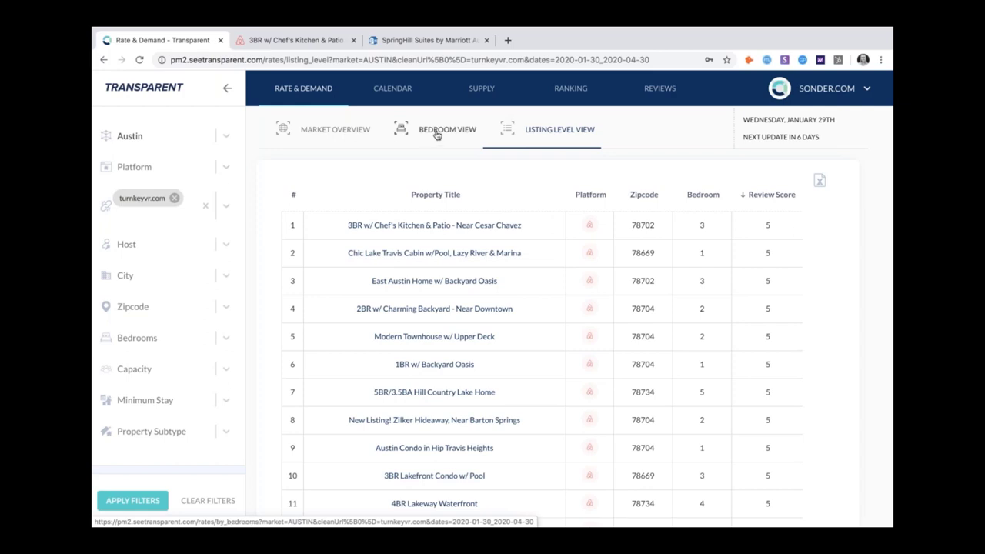
- Return to the Market Overview with the turnkeyvr.com property manager filter removed
left_click(332, 136)
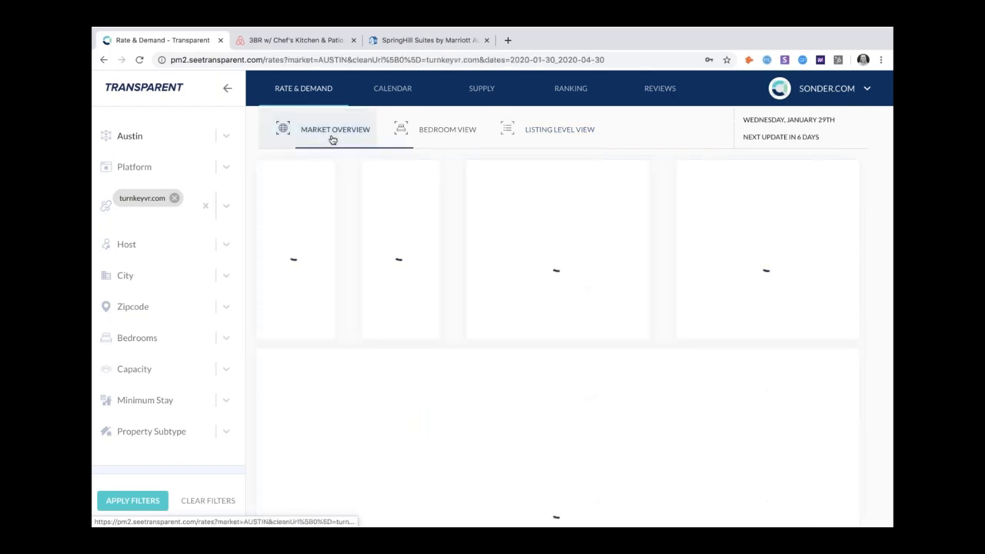
left_click(175, 198)
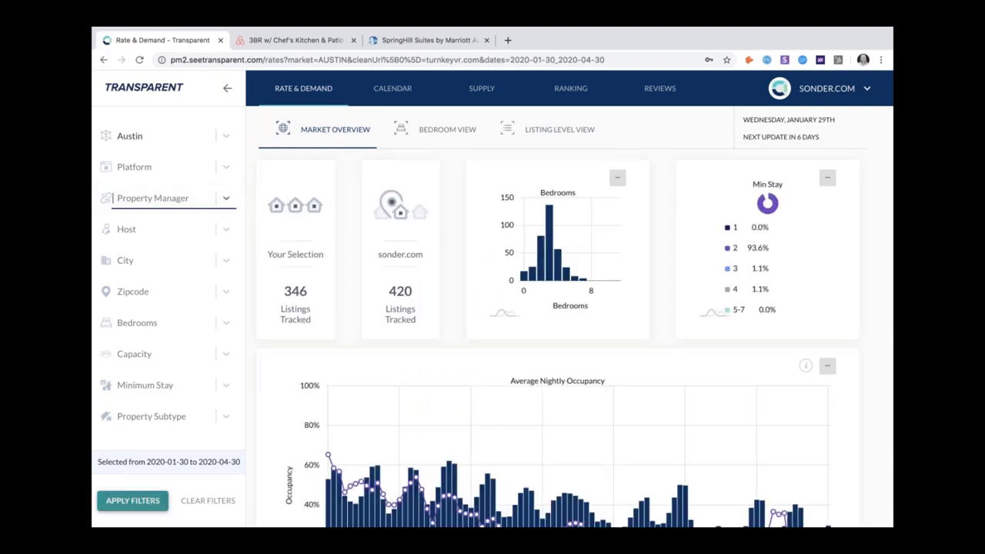
left_click(147, 503)
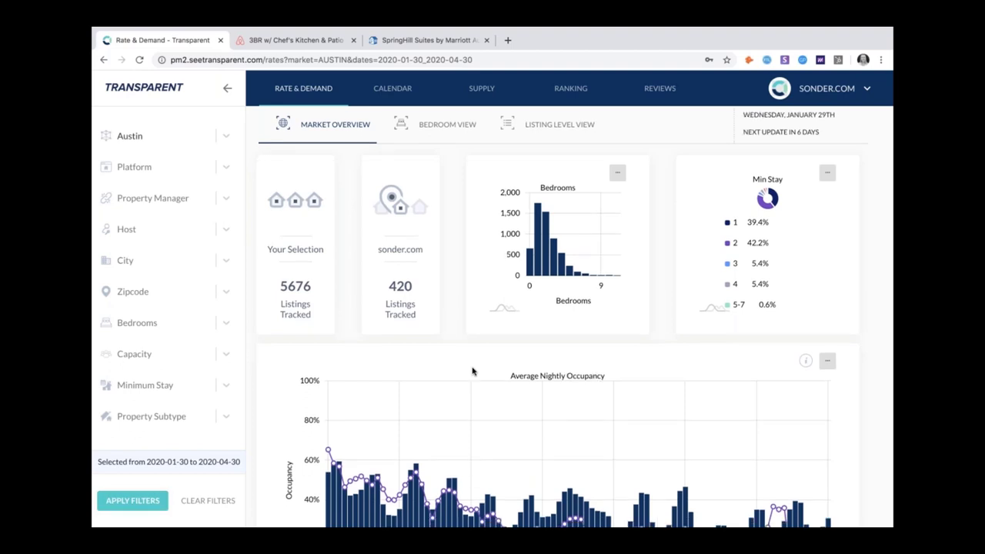
- Toggle the Occupancy bars off and back on, then scroll to the Average Nightly Rate chart
scroll(472, 371, "down", 3)
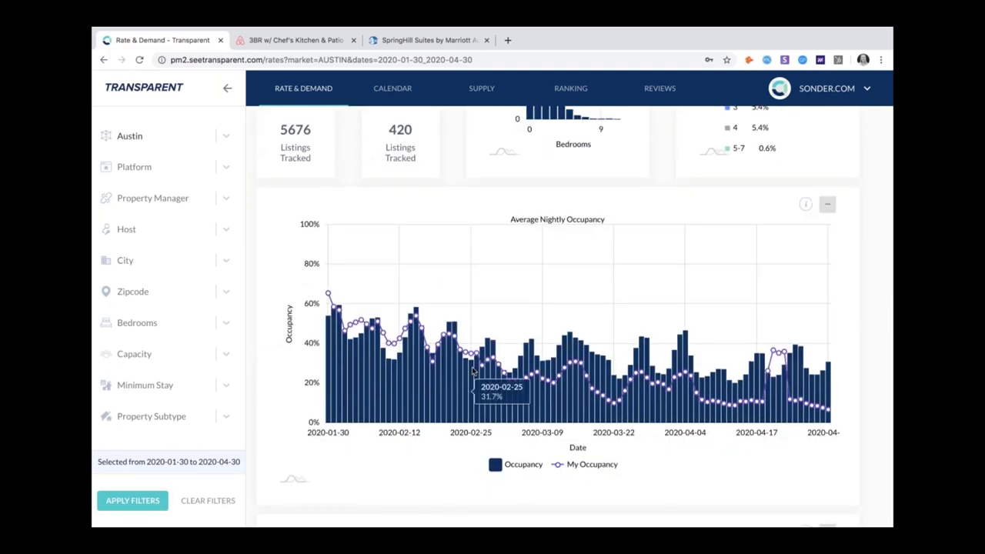
left_click(496, 465)
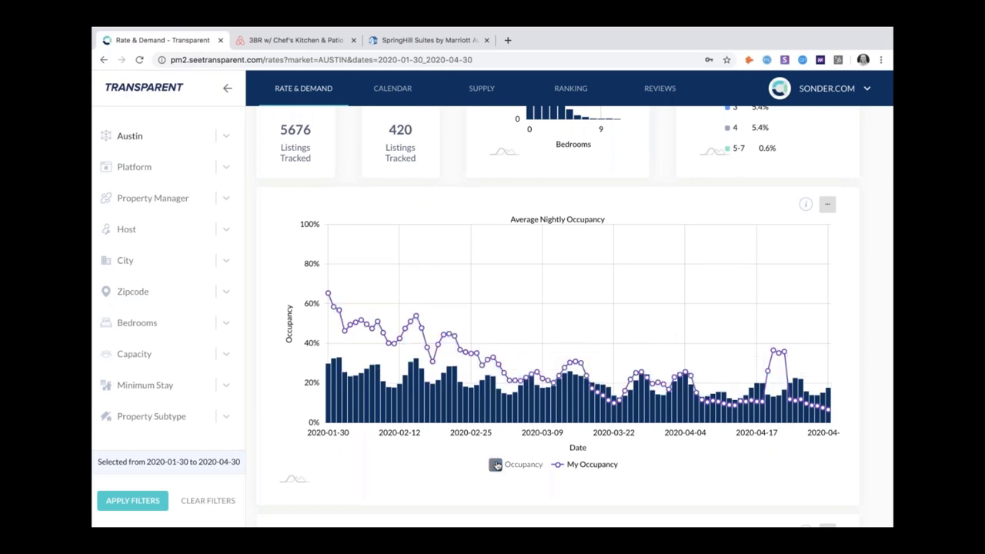
left_click(496, 465)
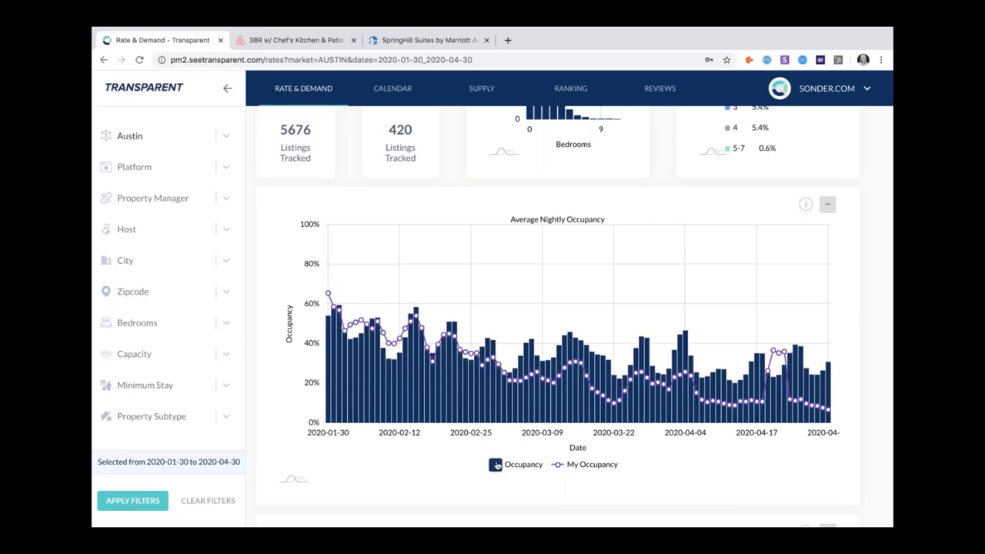
scroll(497, 466, "down", 3)
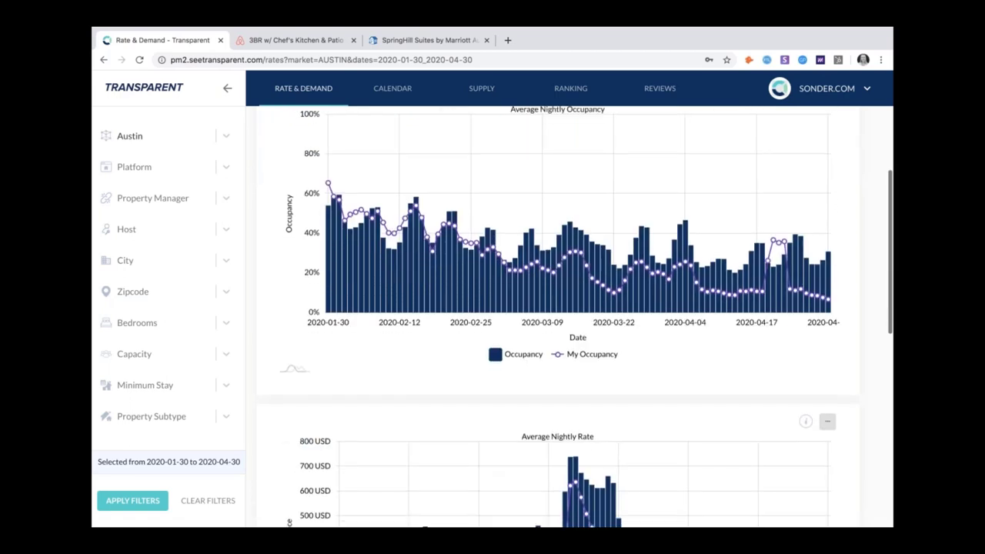
scroll(575, 316, "down", 1)
scroll(496, 449, "down", 3)
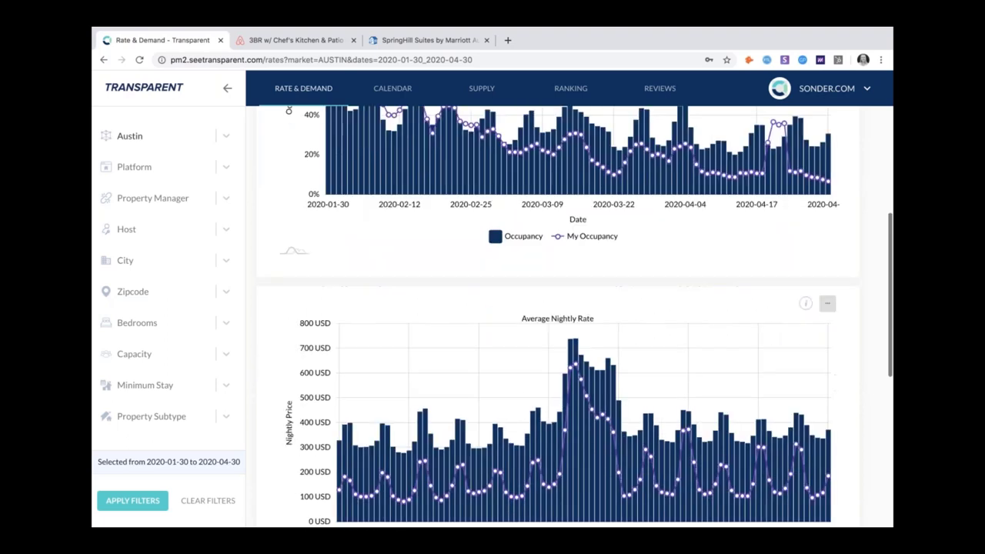
scroll(496, 448, "down", 1)
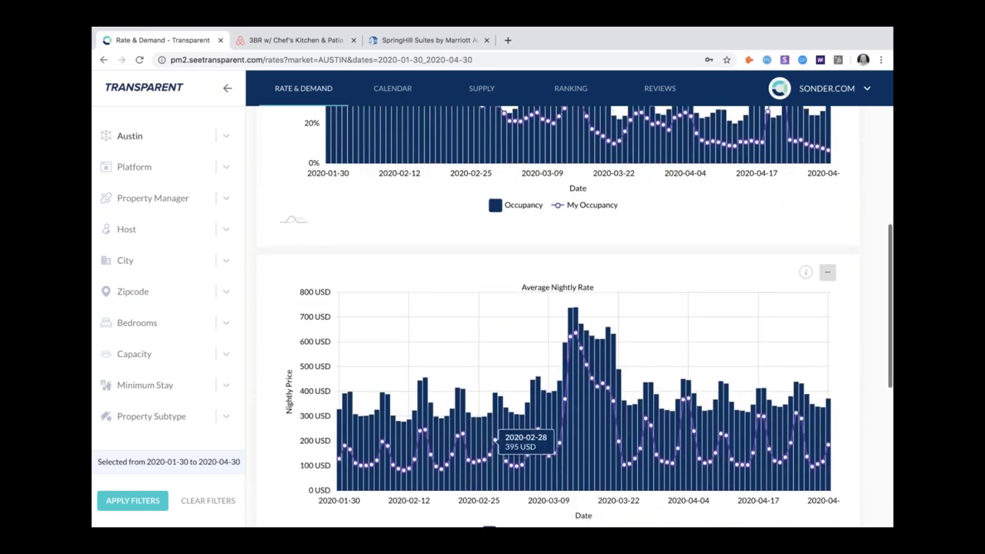
scroll(496, 442, "up", 5)
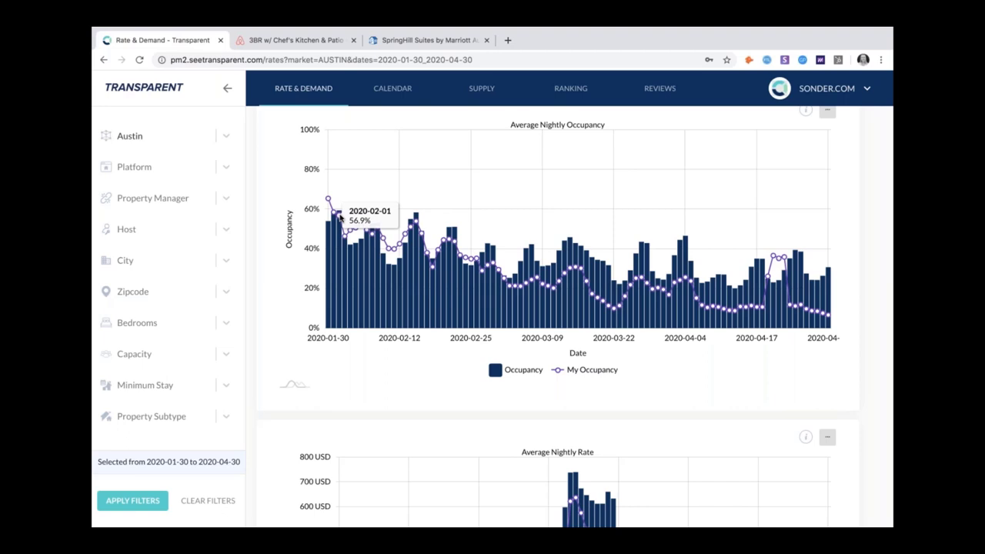
scroll(340, 218, "down", 3)
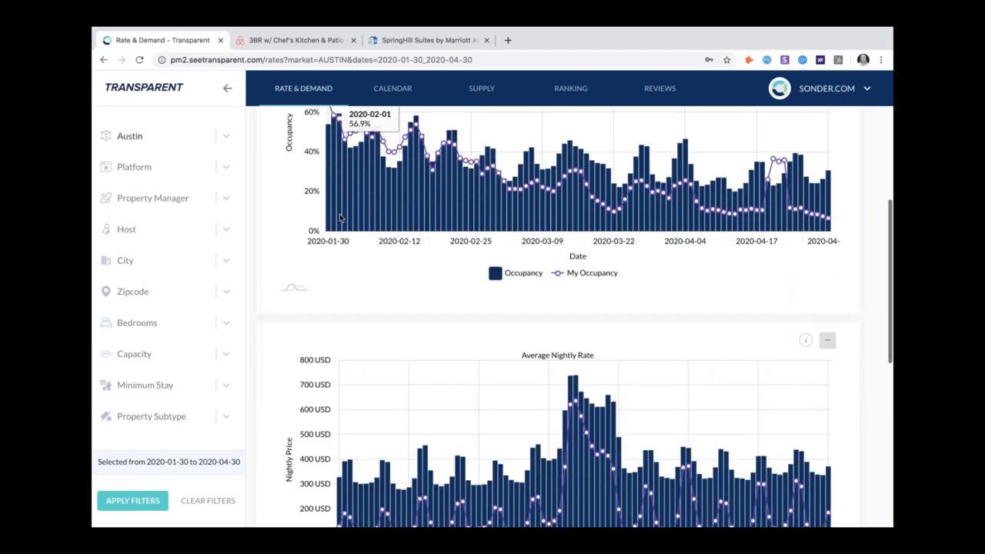
scroll(339, 219, "down", 6)
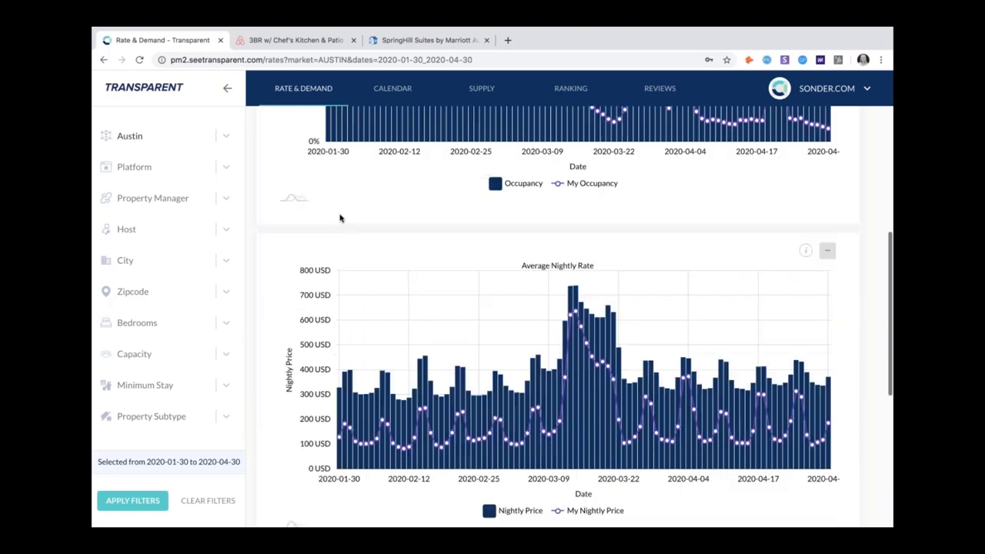
scroll(339, 218, "up", 8)
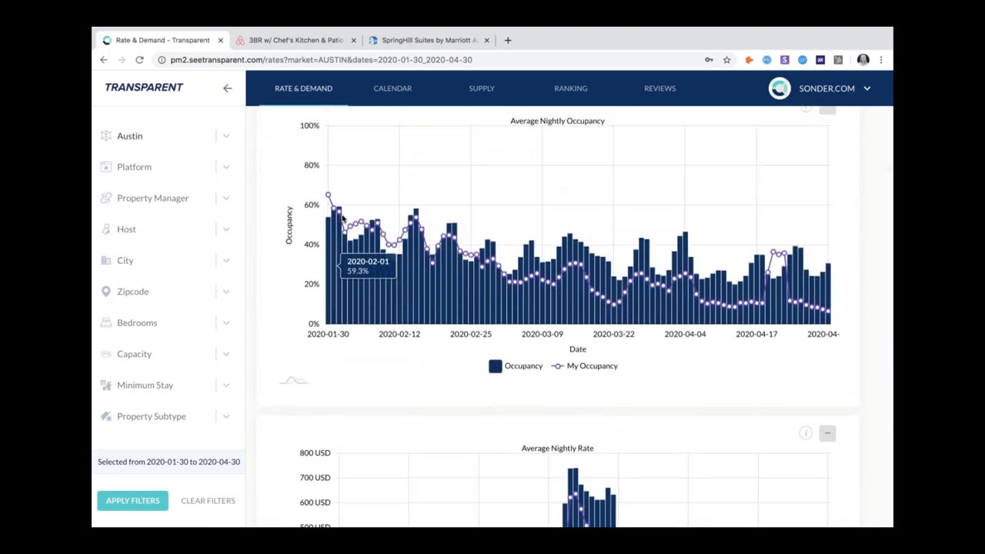
scroll(345, 231, "down", 7)
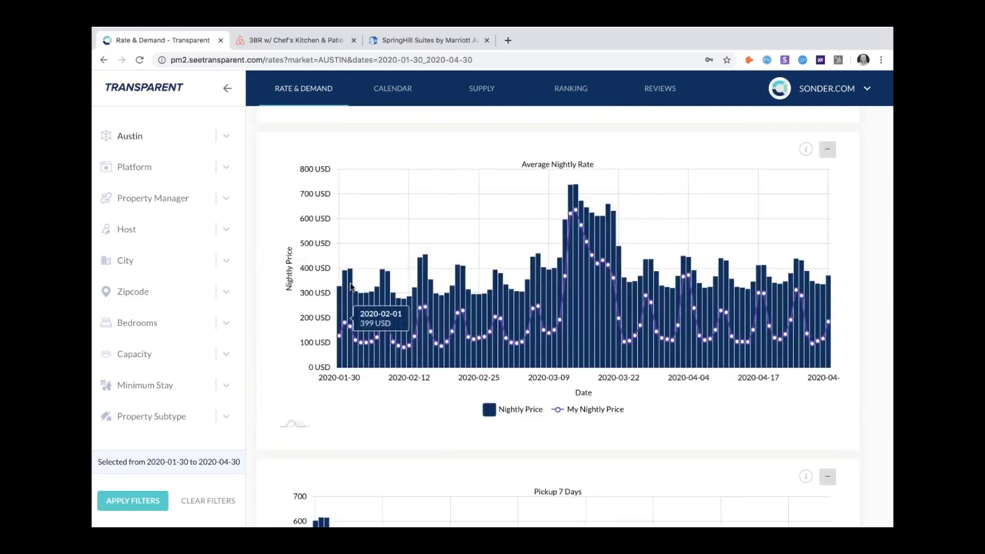
scroll(351, 286, "up", 2)
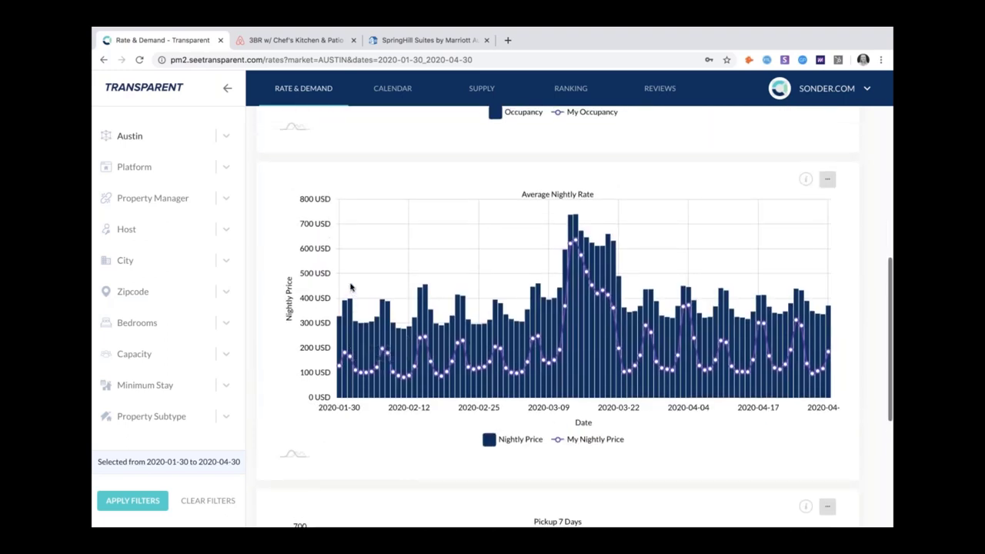
scroll(350, 287, "up", 3)
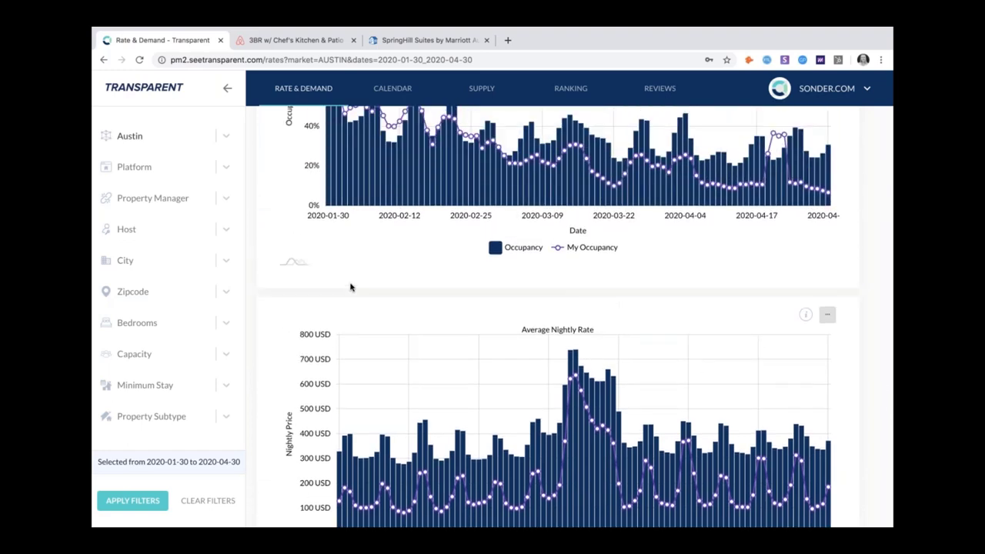
scroll(350, 287, "down", 3)
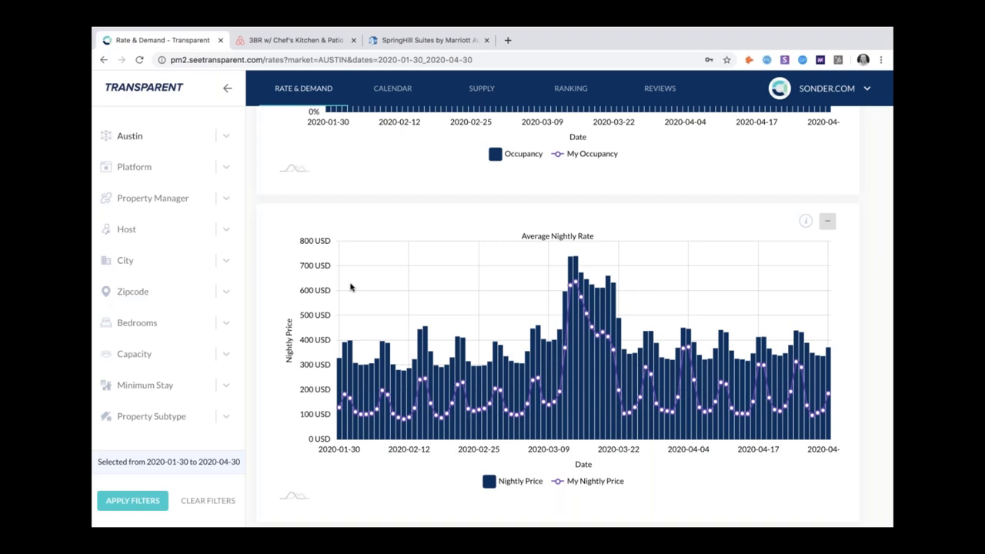
- End the date range on 29 February 2020 and review the updated charts
scroll(195, 321, "down", 4)
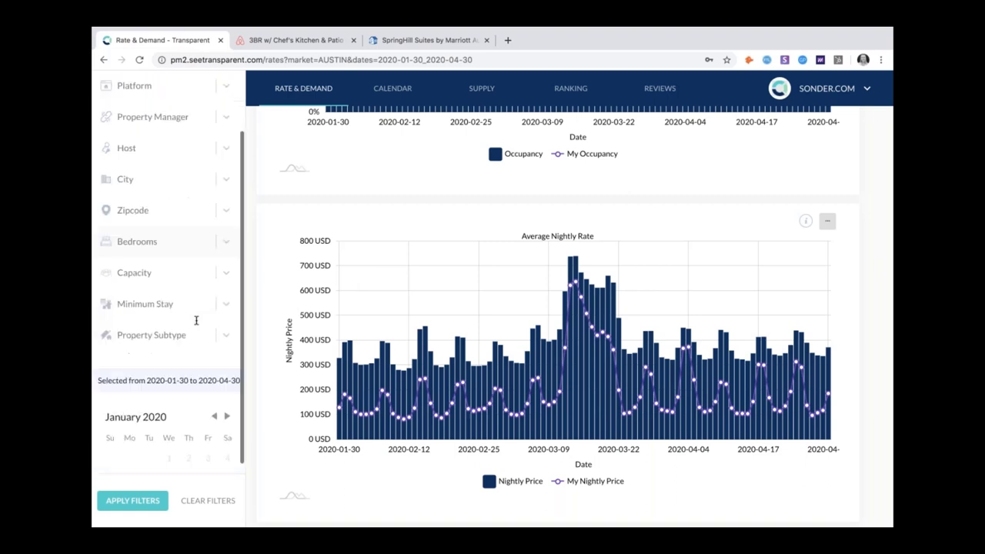
left_click(227, 331)
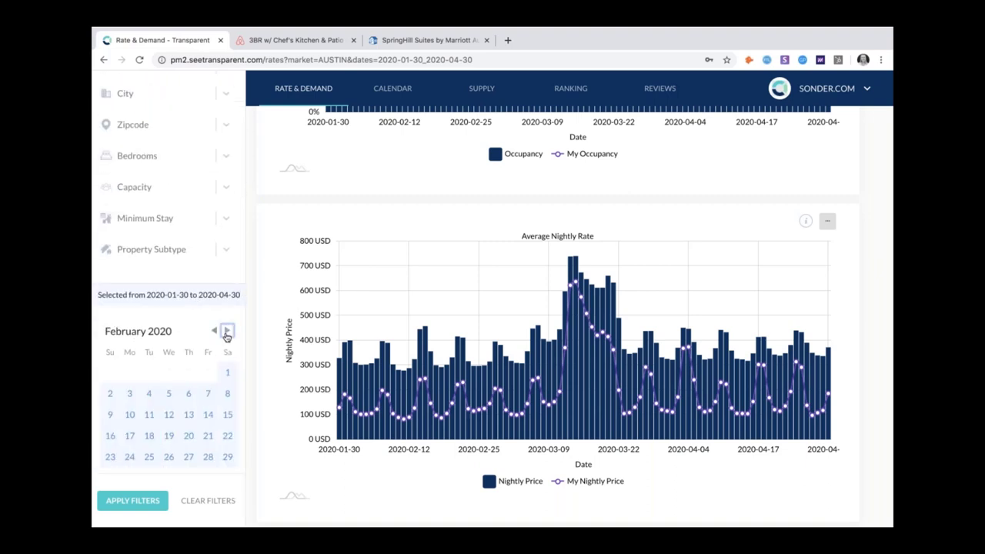
left_click(226, 459)
left_click(150, 506)
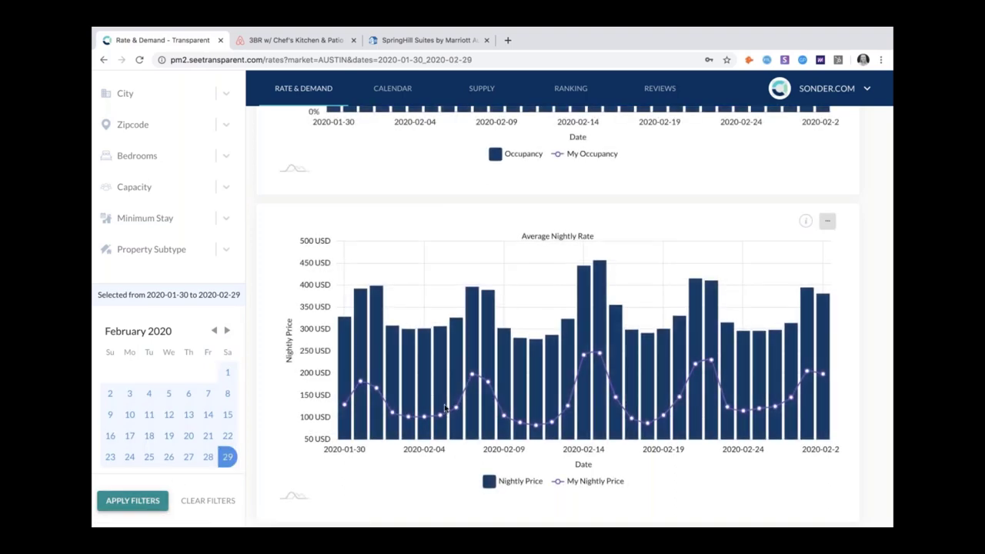
scroll(659, 306, "down", 5)
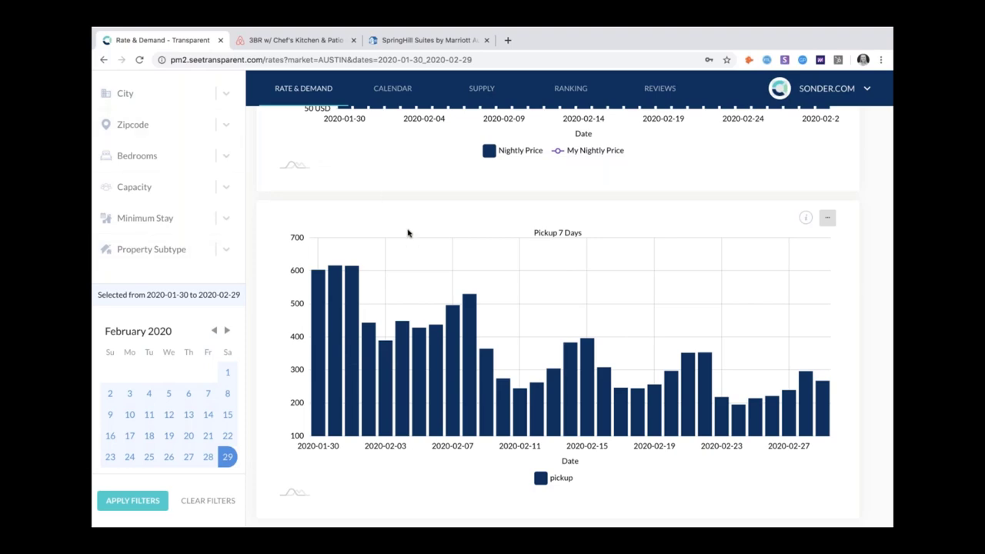
scroll(407, 233, "up", 7)
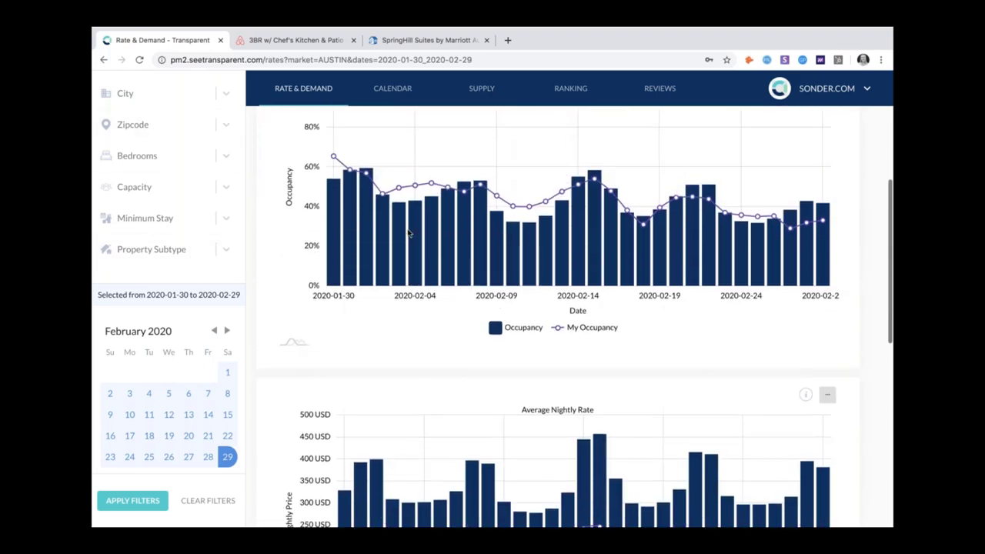
scroll(407, 233, "up", 4)
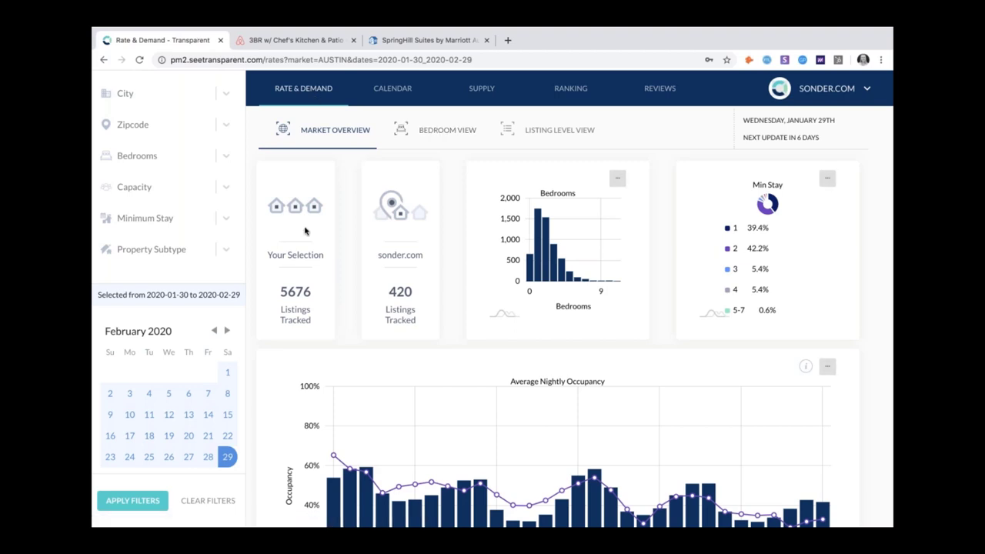
- Hide and then re-show the Occupancy bars in the chart legend
scroll(306, 229, "down", 3)
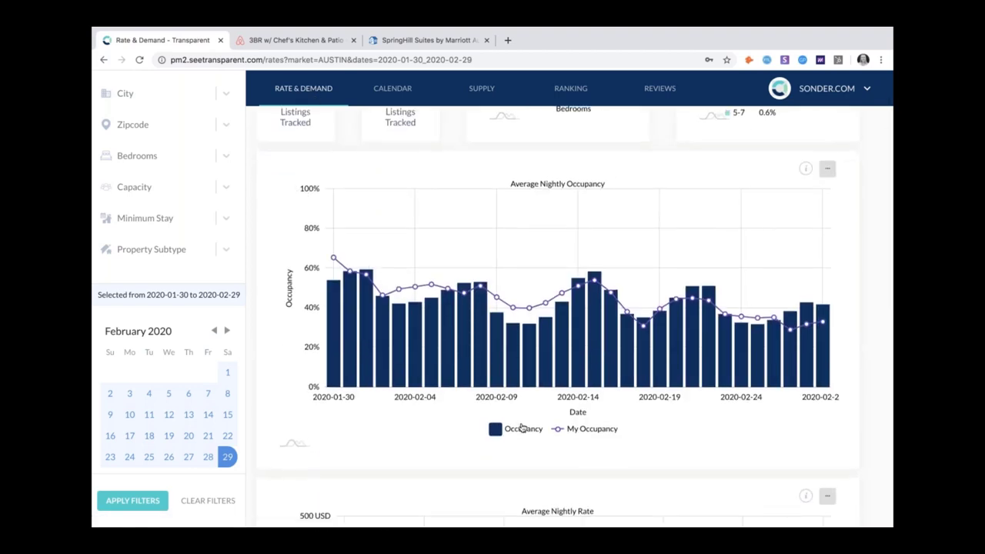
left_click(521, 428)
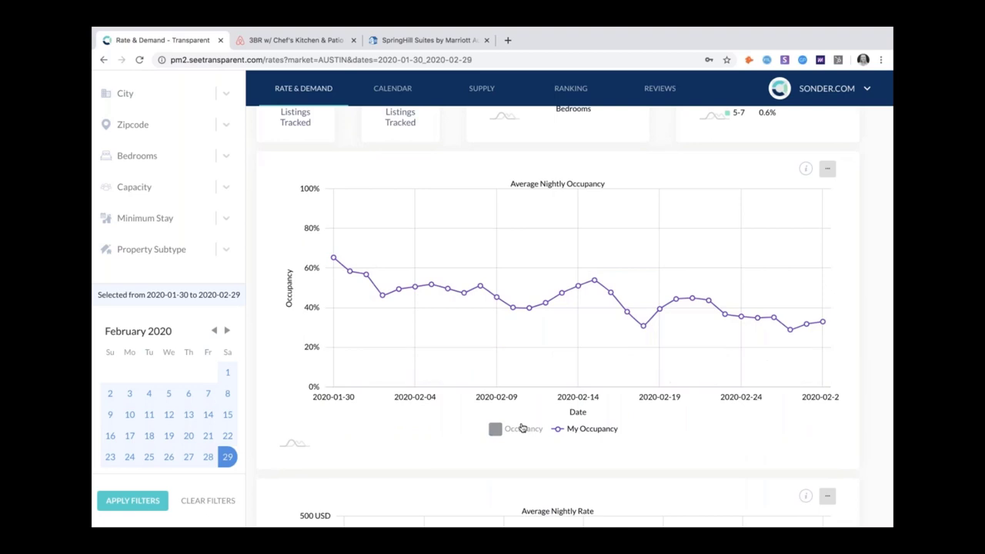
left_click(522, 428)
scroll(169, 292, "up", 2)
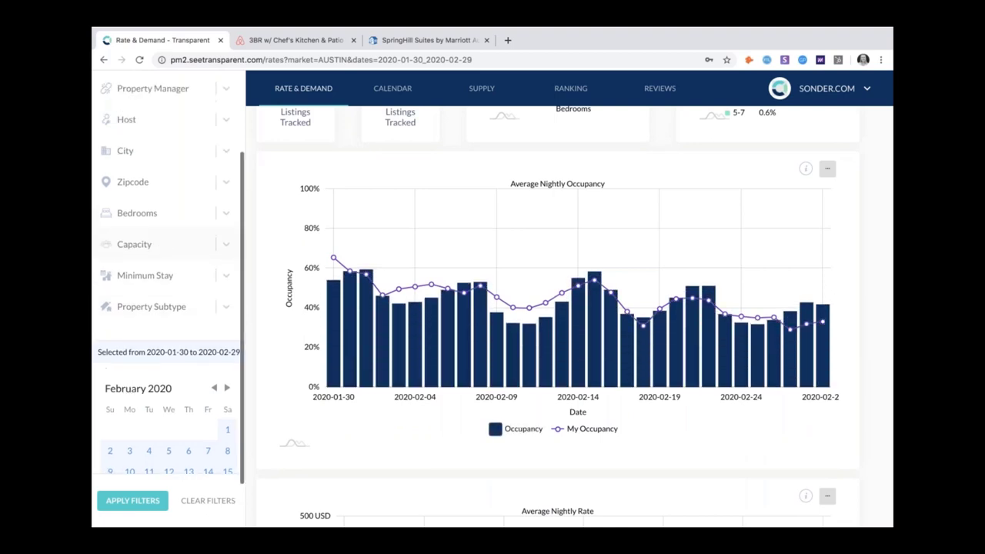
- Filter the charts to zipcode 78704 and Airbnb listings only
left_click(184, 194)
left_click(180, 222)
left_click(133, 500)
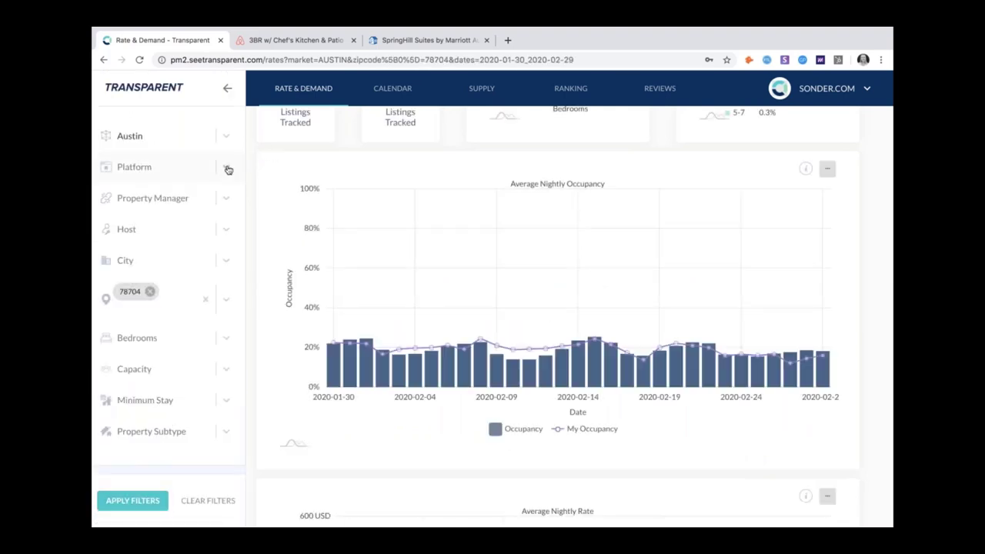
left_click(226, 167)
left_click(133, 195)
left_click(132, 500)
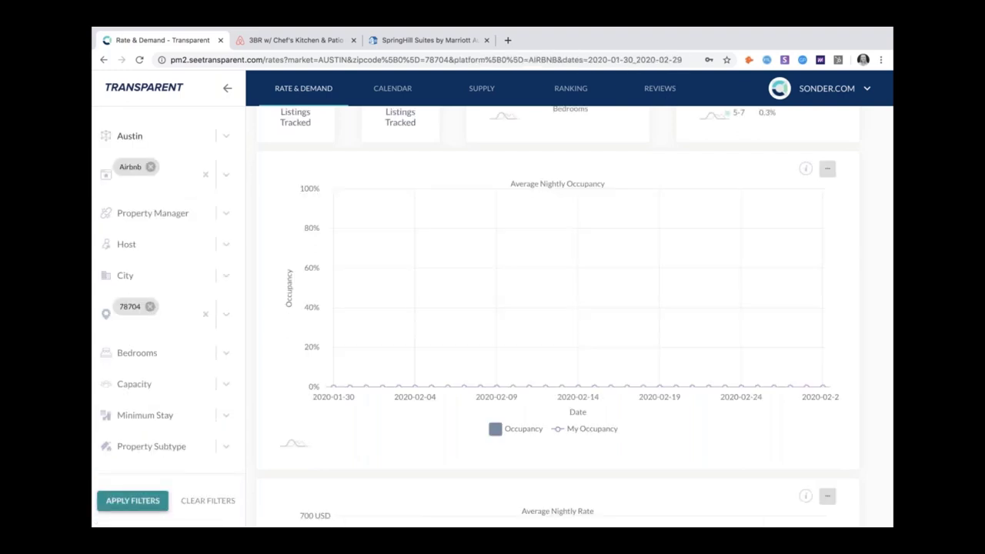
- Add the turnkeyvr.com property manager filter and review the resulting figures
left_click(229, 213)
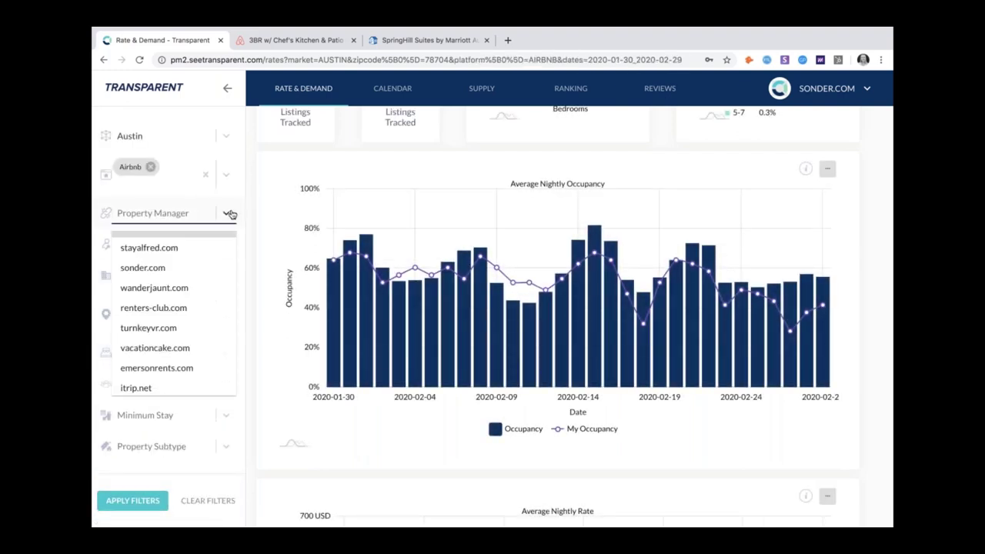
left_click(190, 329)
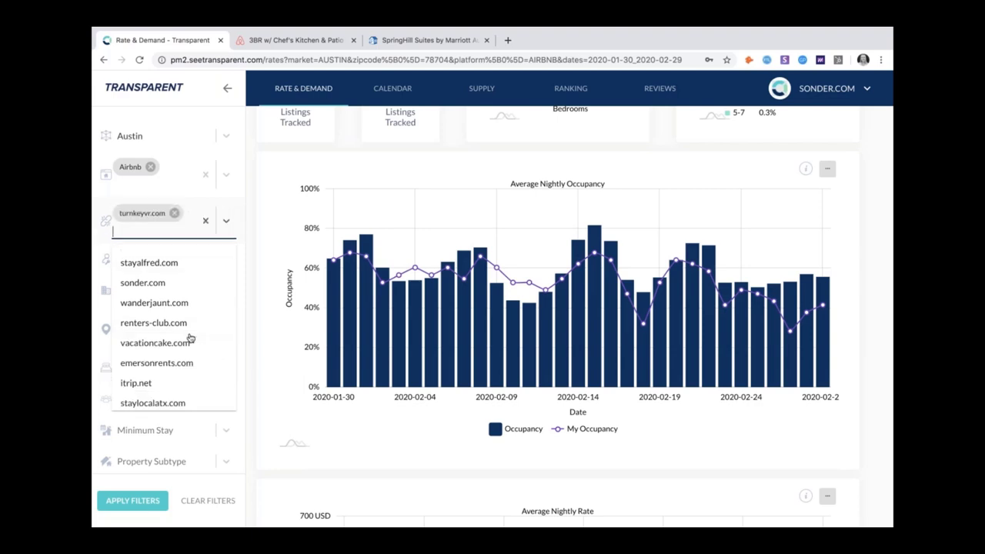
left_click(132, 500)
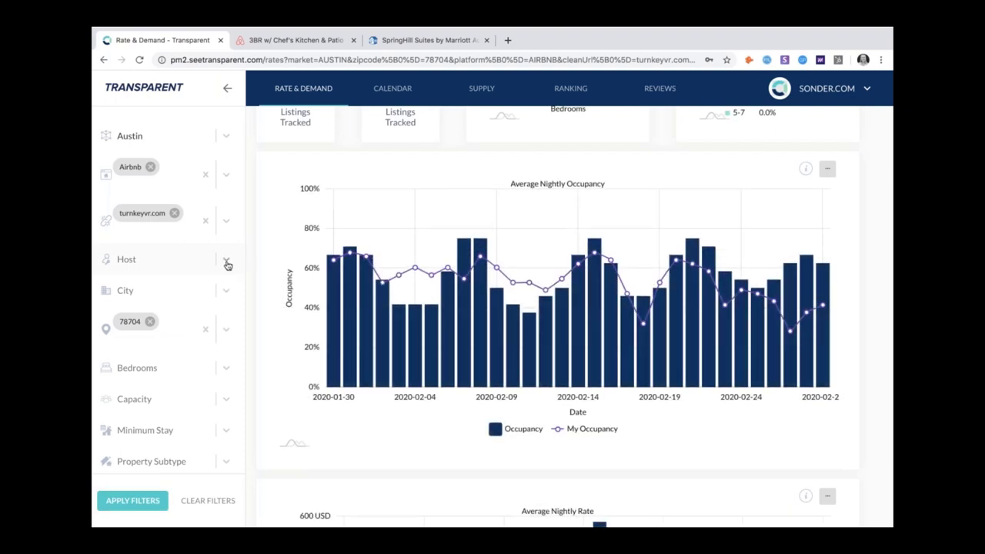
mouse_move(738, 329)
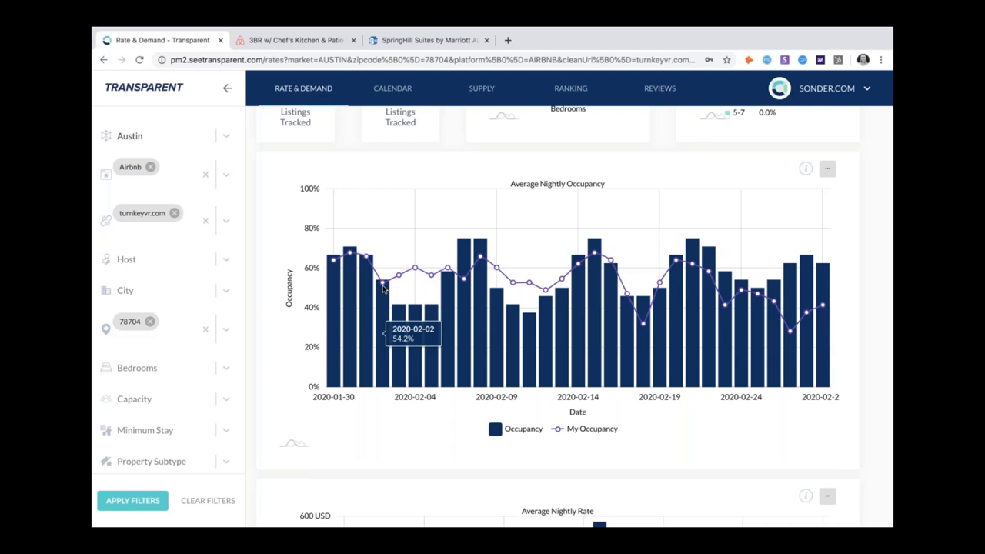
scroll(382, 289, "up", 3)
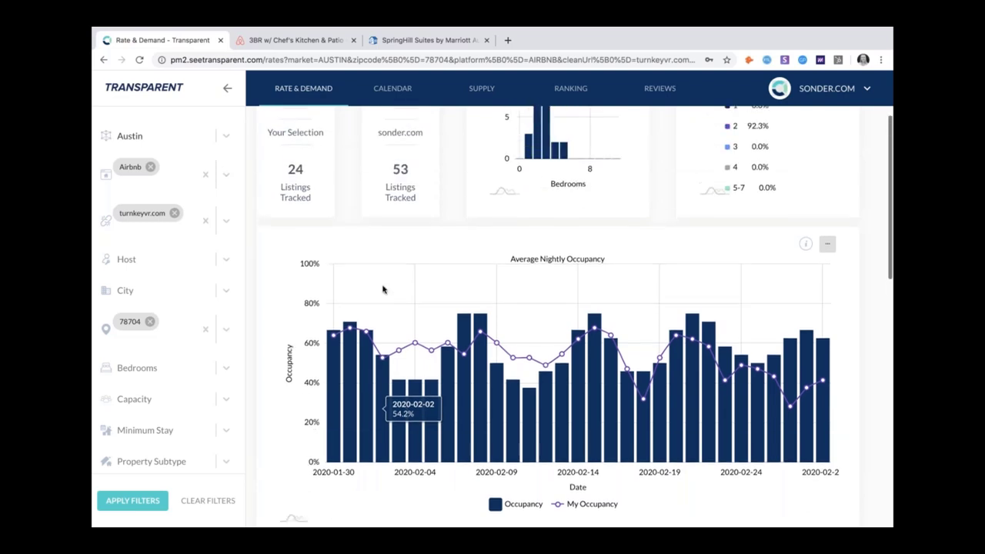
scroll(382, 289, "up", 1)
scroll(382, 289, "up", 1)
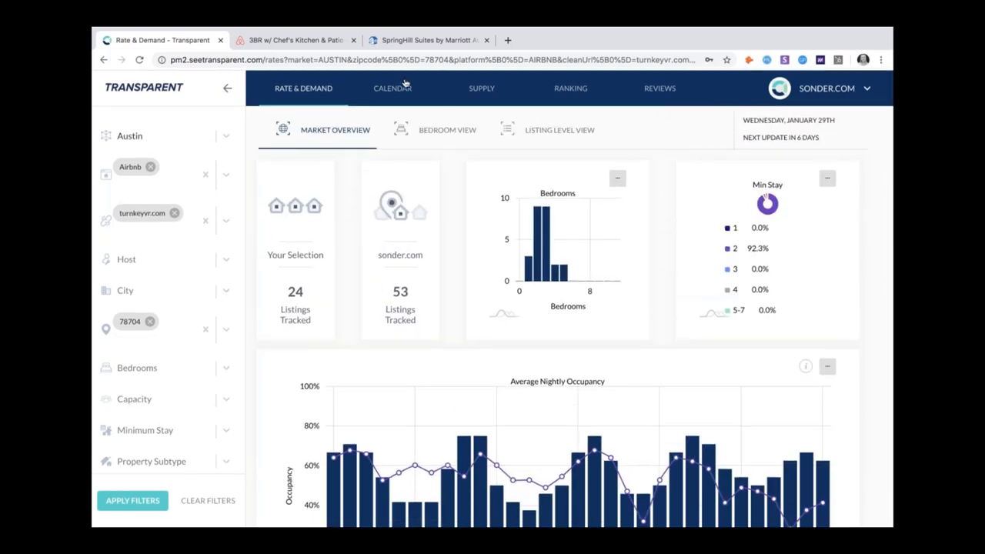
- Switch to the Calendar view and drop the 78704 zipcode filter for all Austin Airbnb listings
left_click(404, 86)
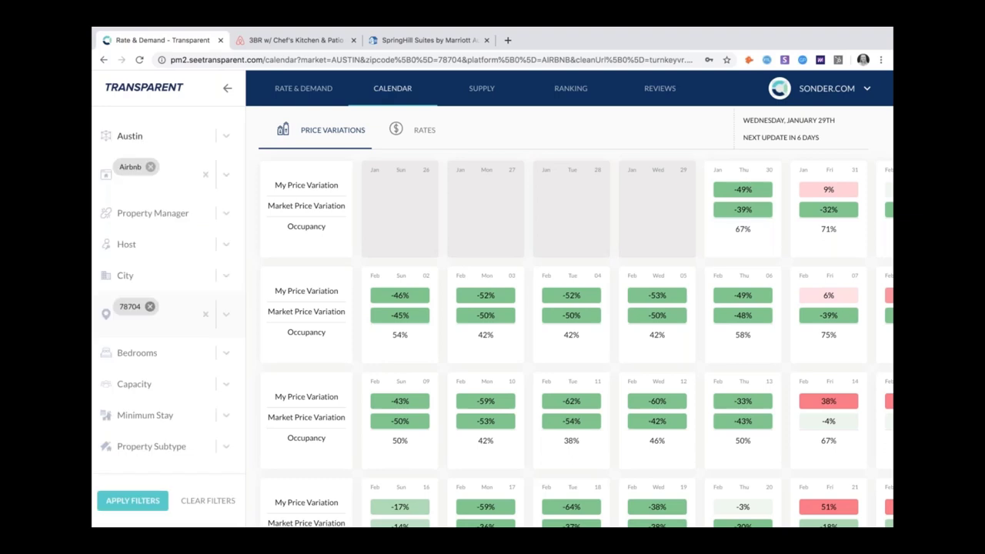
left_click(149, 306)
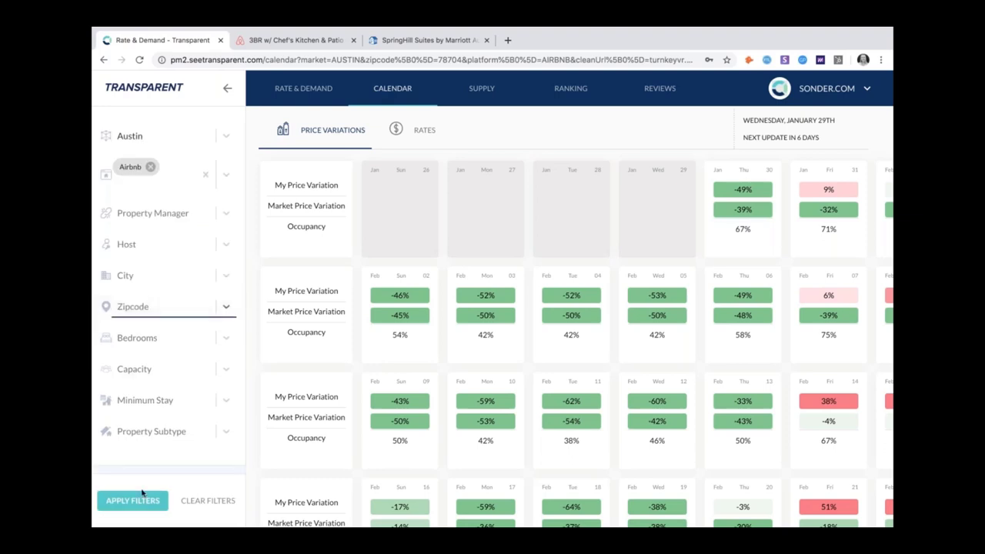
left_click(139, 500)
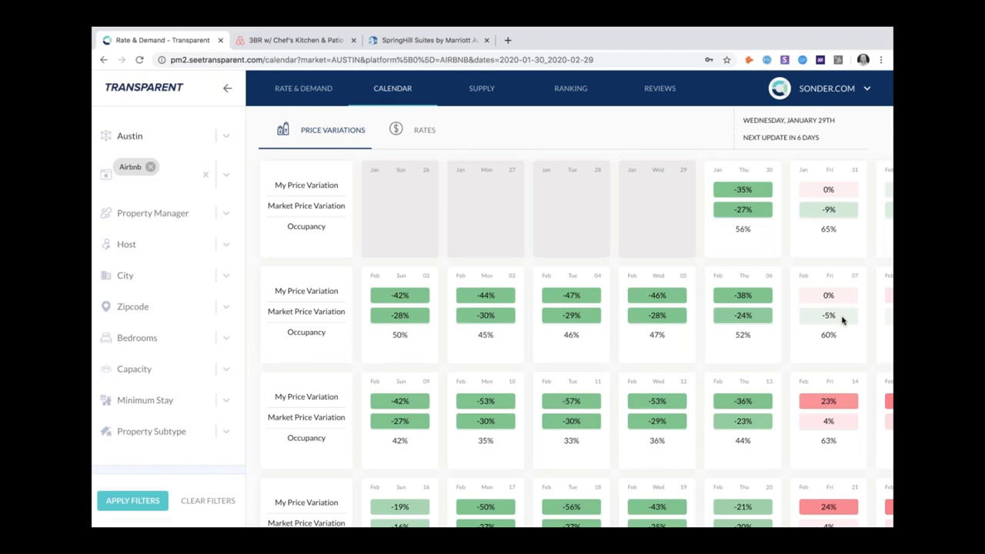
scroll(842, 320, "down", 3)
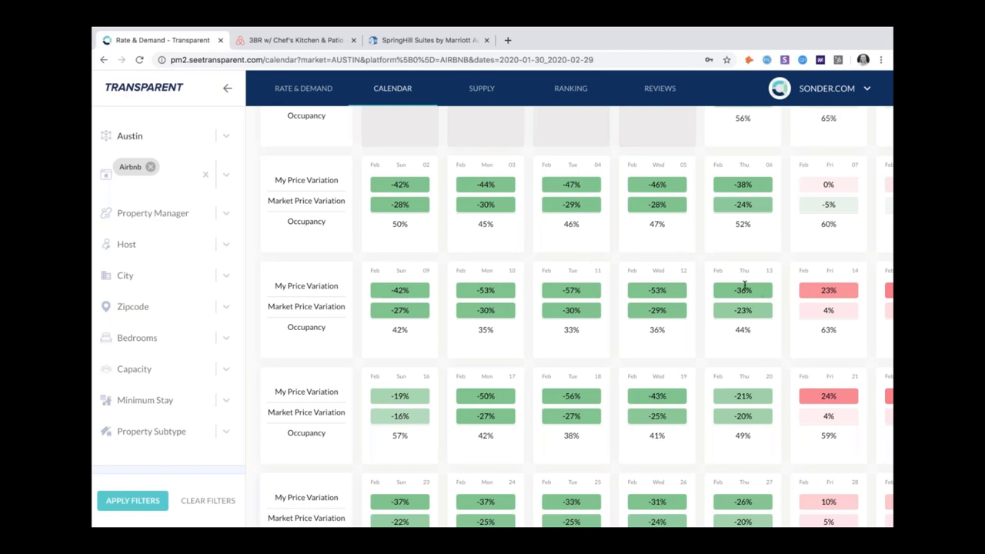
- Extend the calendar's date range to end on 31 March 2020
scroll(744, 287, "down", 1)
scroll(159, 326, "down", 3)
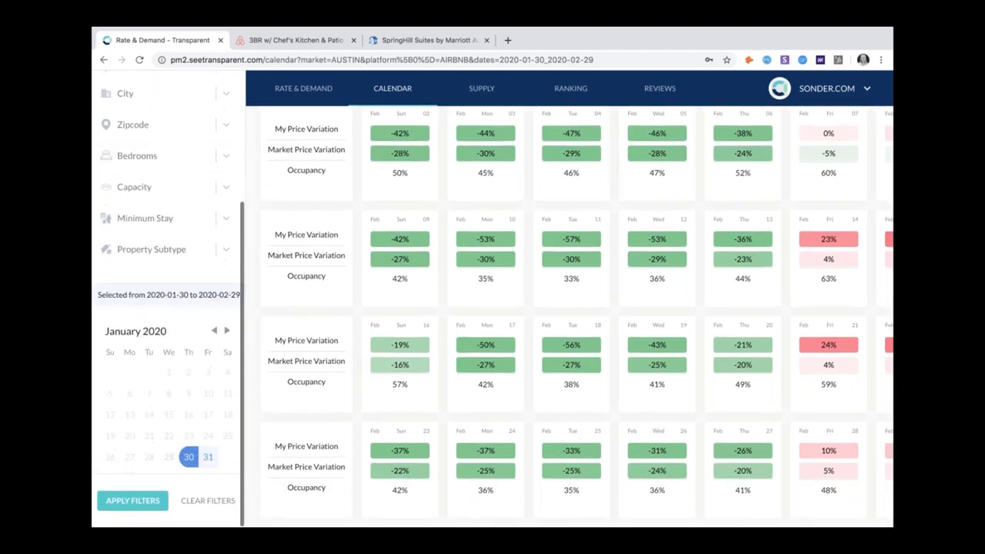
left_click(227, 330)
left_click(227, 330)
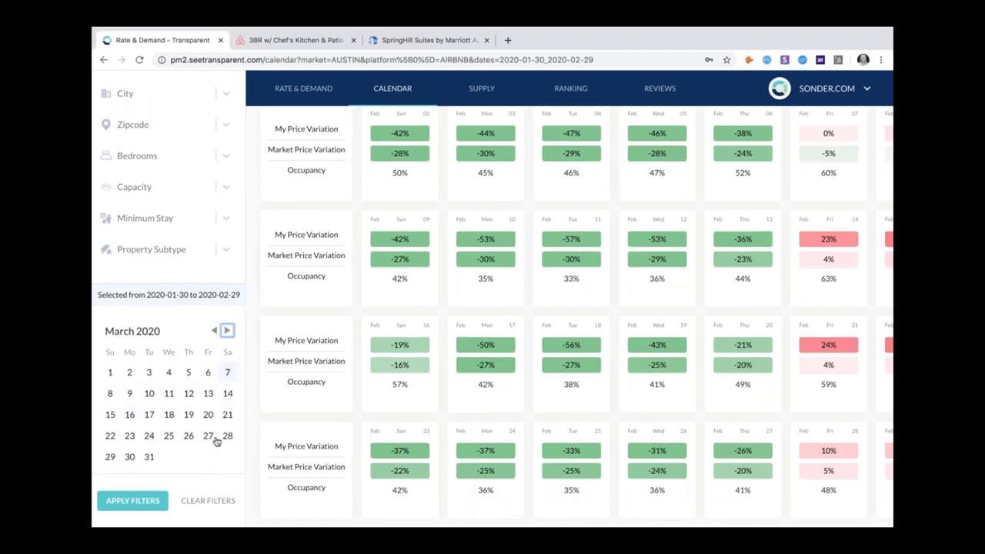
left_click(149, 457)
left_click(146, 500)
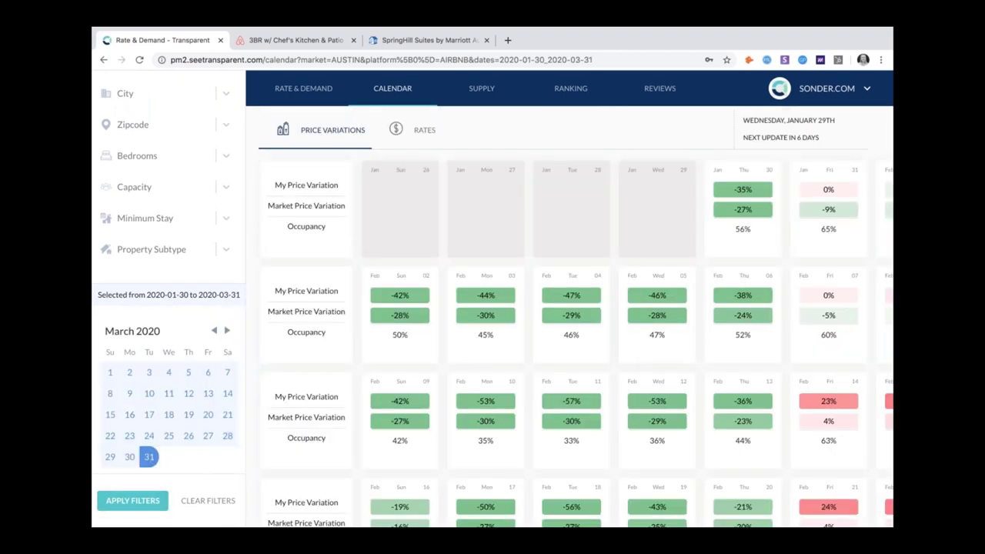
scroll(846, 456, "down", 10)
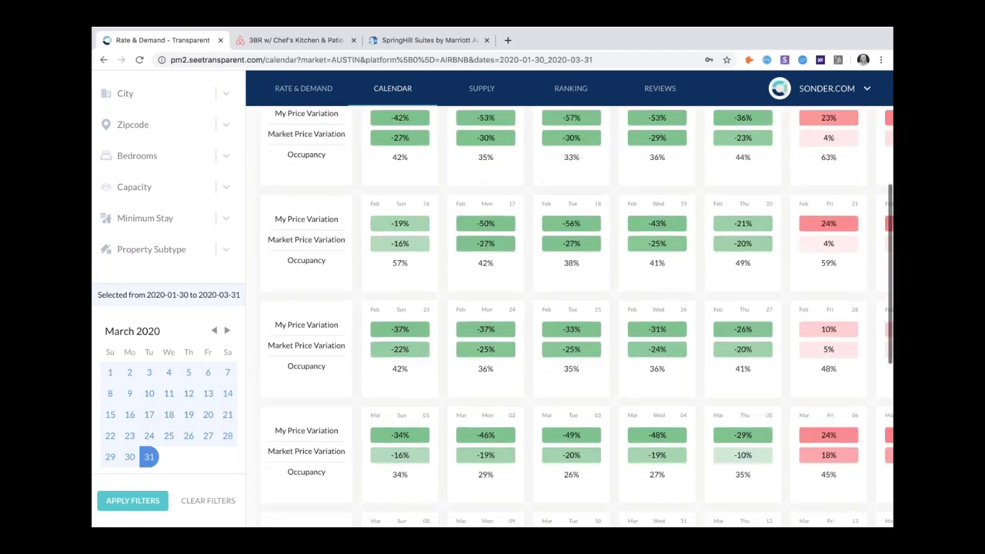
scroll(577, 317, "down", 5)
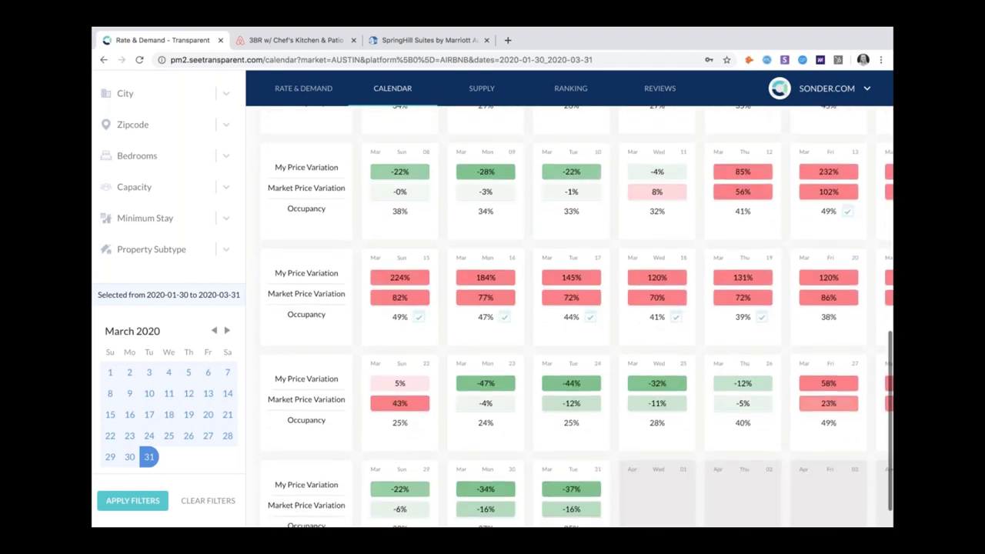
scroll(428, 243, "up", 1)
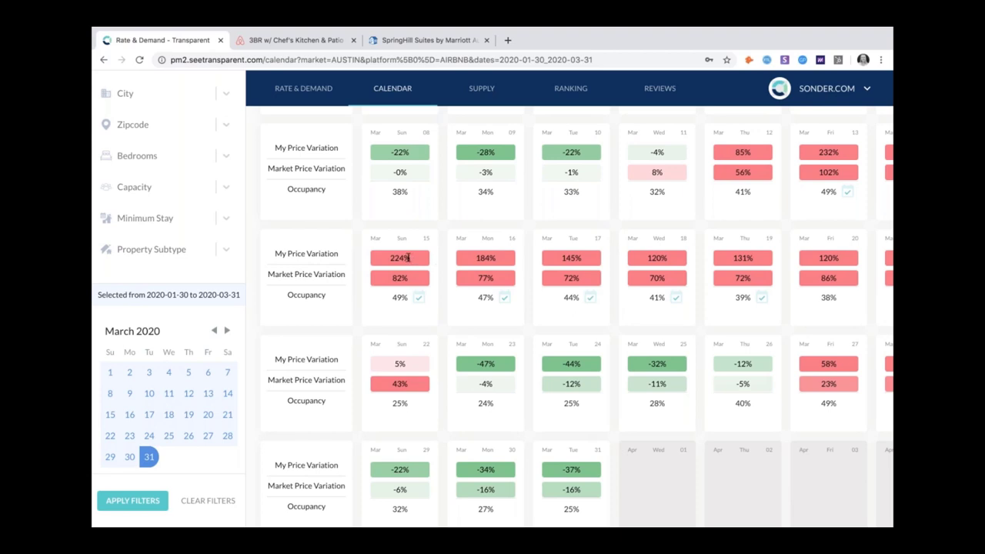
- Check the St. Patricks Day Festival on March 15 and SXSW on March 18, noting 41% occupancy
left_click(418, 297)
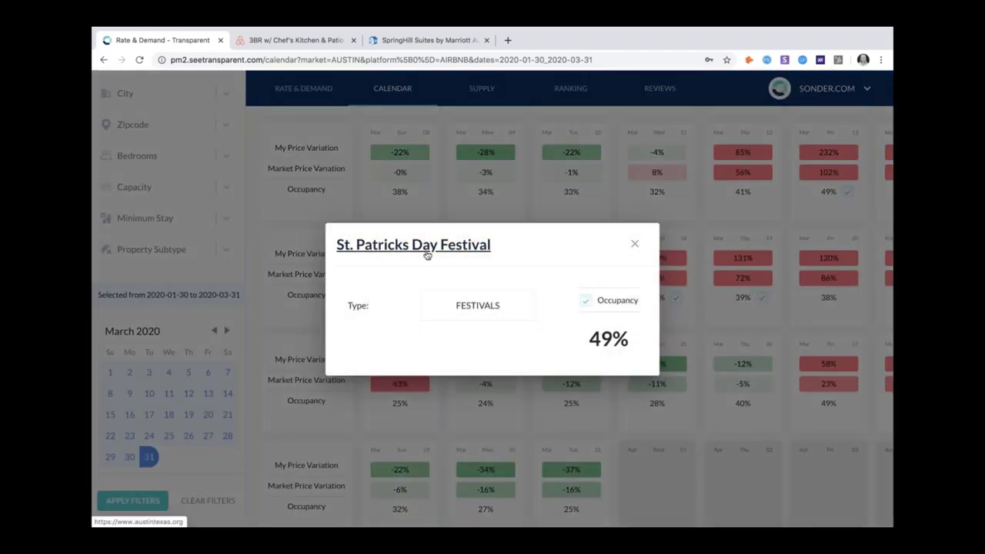
left_click(634, 243)
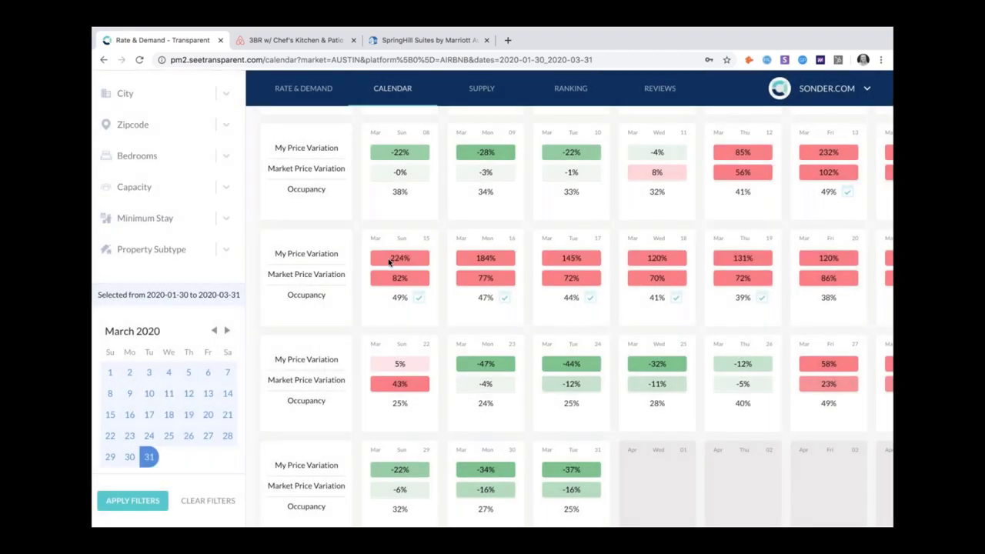
left_click(675, 297)
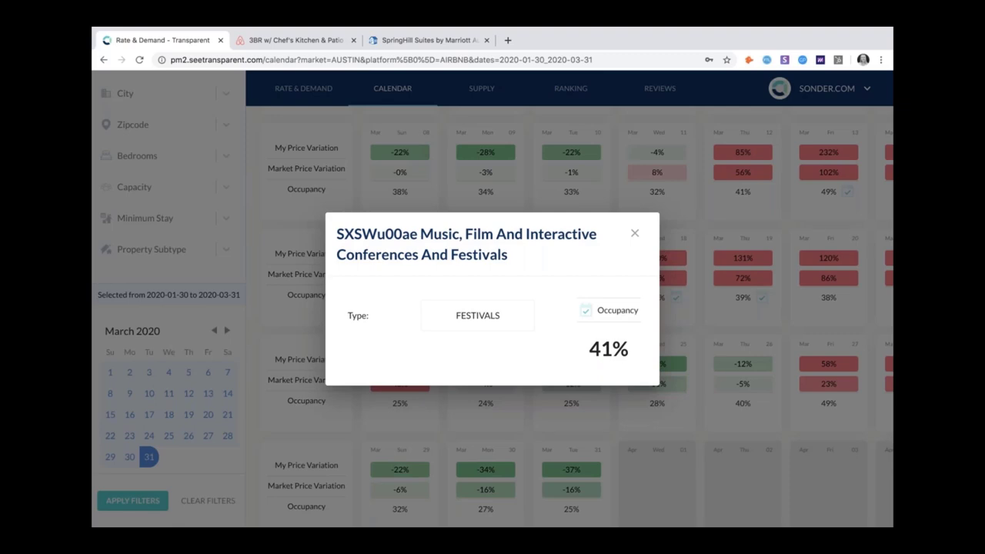
left_click(634, 234)
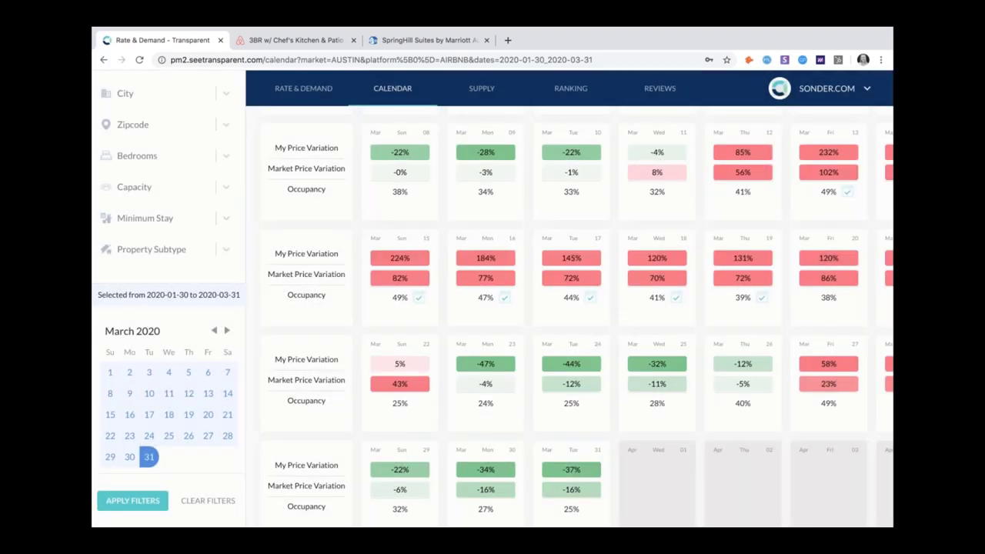
double_click(656, 299)
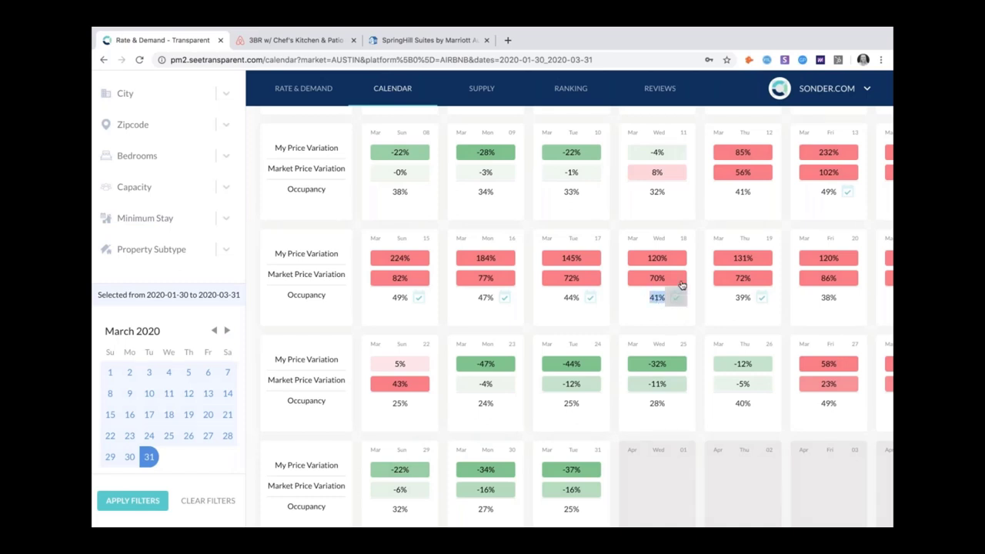